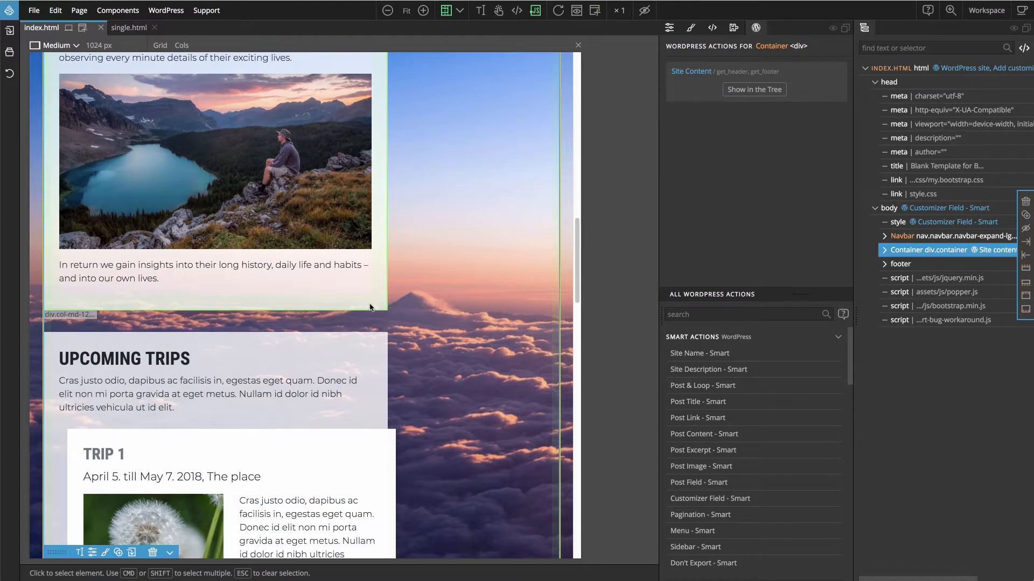
- Duplicate the Our Advantages content column located between the trips section and the contact form
scroll(370, 307, "down", 4)
scroll(370, 307, "down", 6)
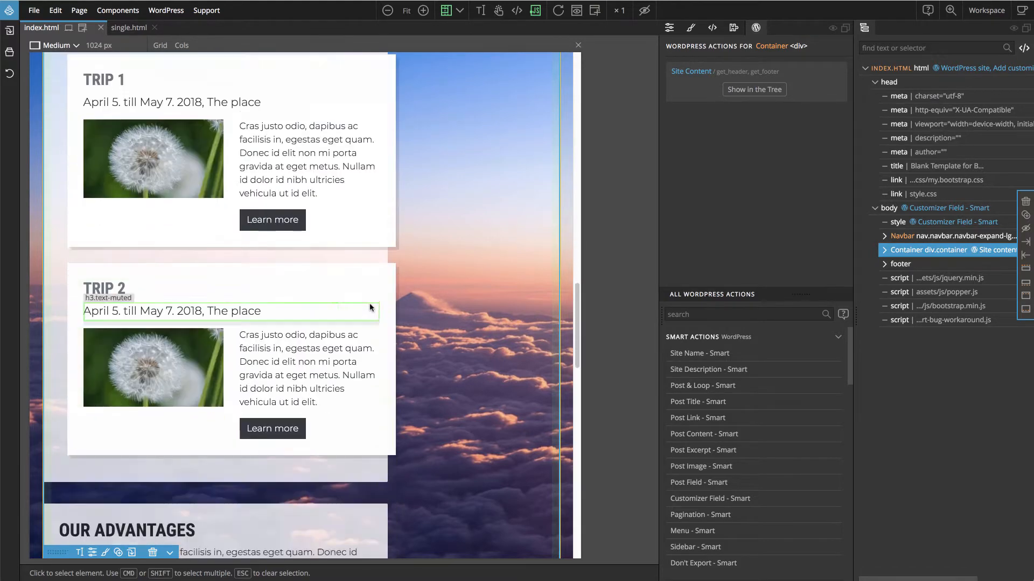
scroll(368, 307, "down", 2)
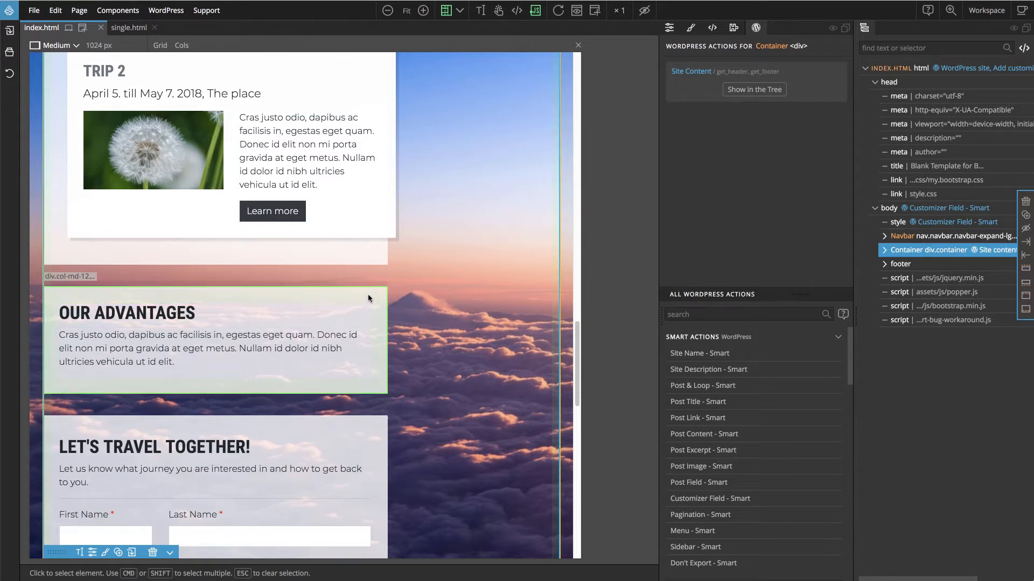
left_click(368, 299)
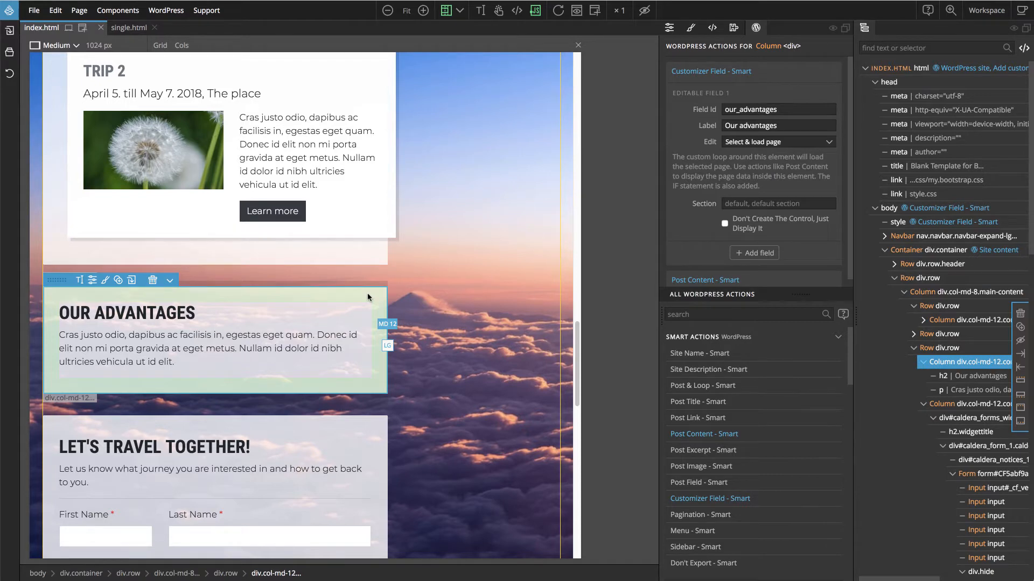
left_click(118, 280)
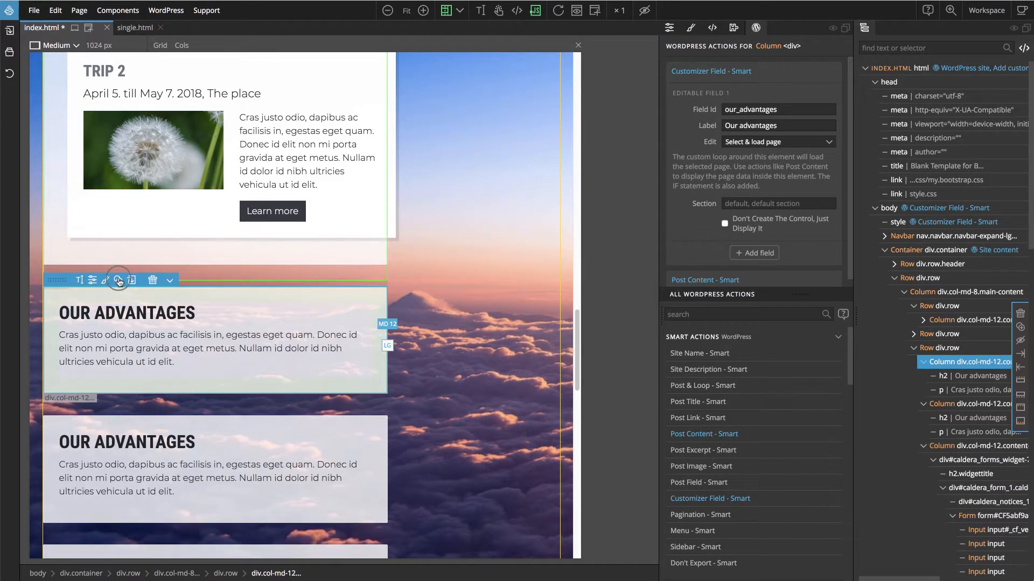
- Remove the Customizer Field and Post Content WordPress actions from the second Our Advantages column
left_click(245, 421)
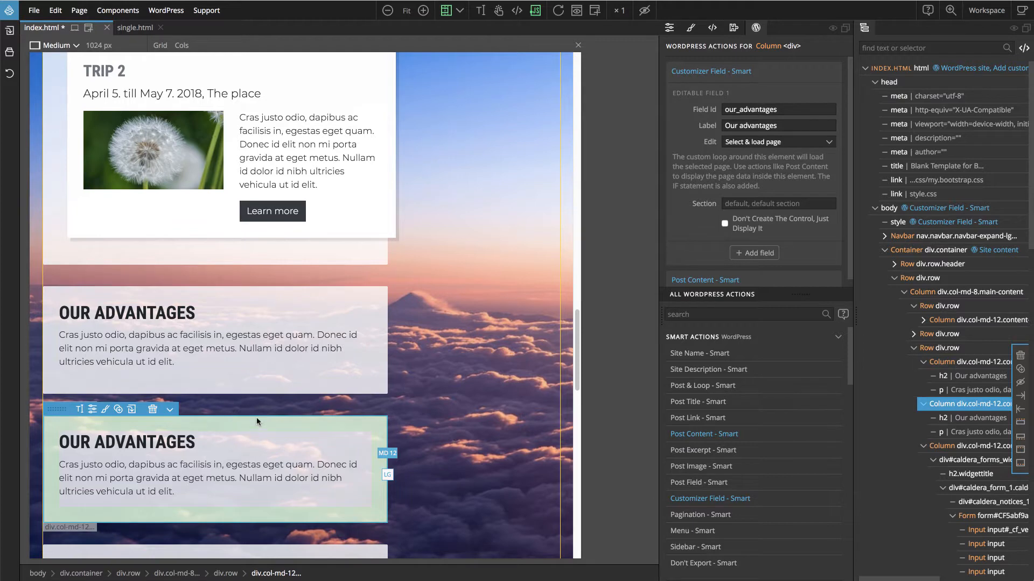
scroll(271, 413, "down", 2)
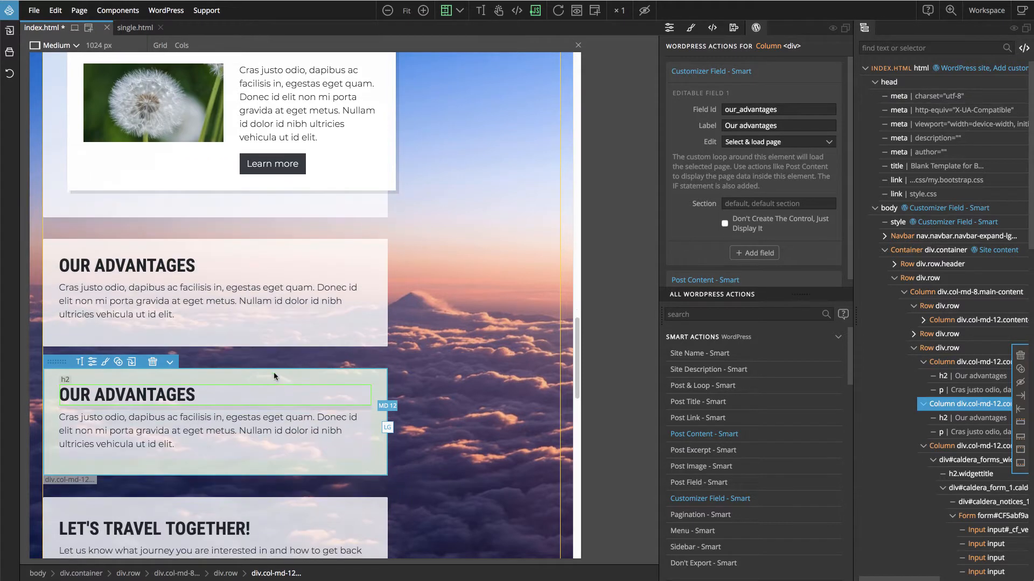
mouse_move(753, 157)
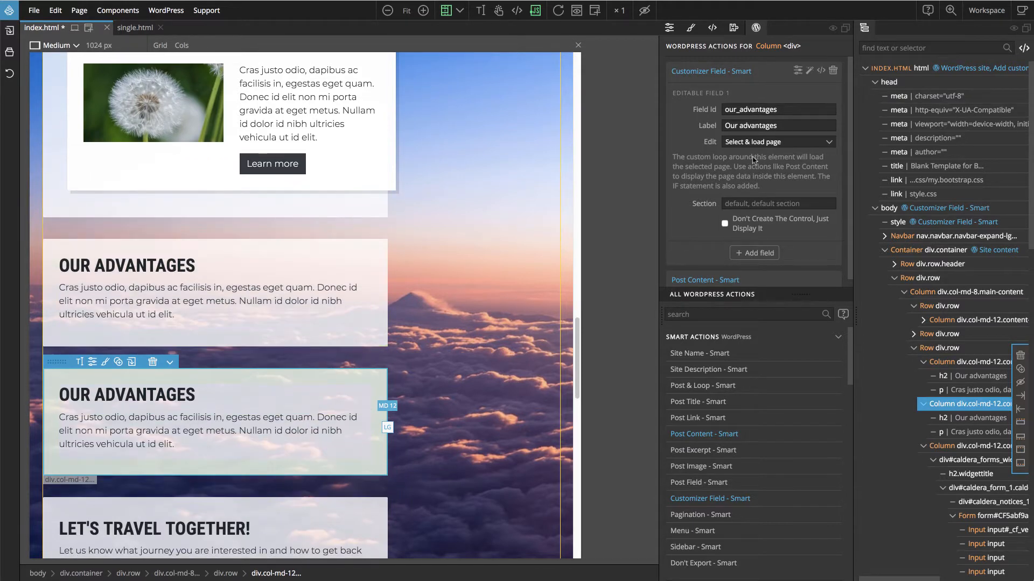
left_click(834, 72)
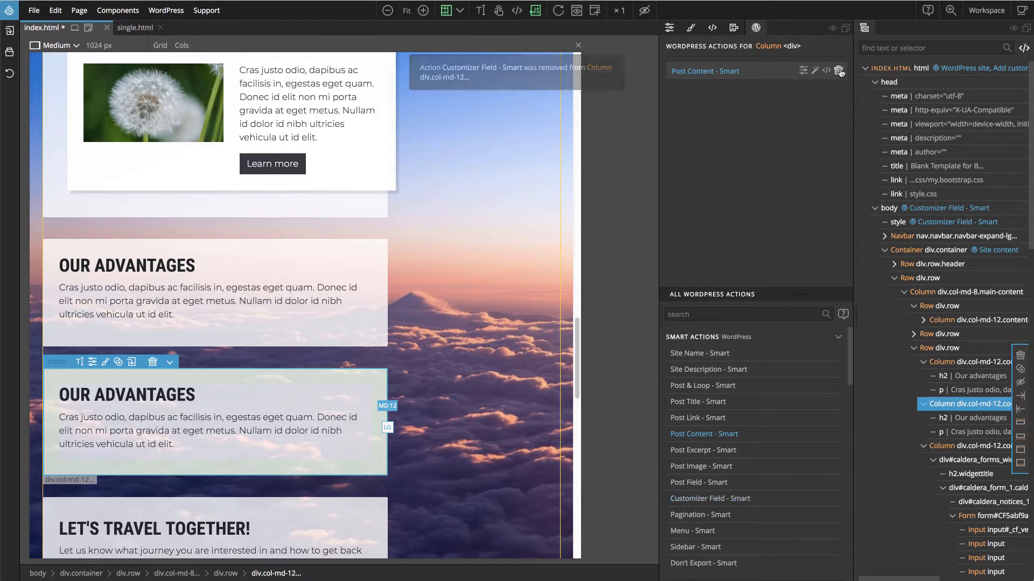
left_click(839, 71)
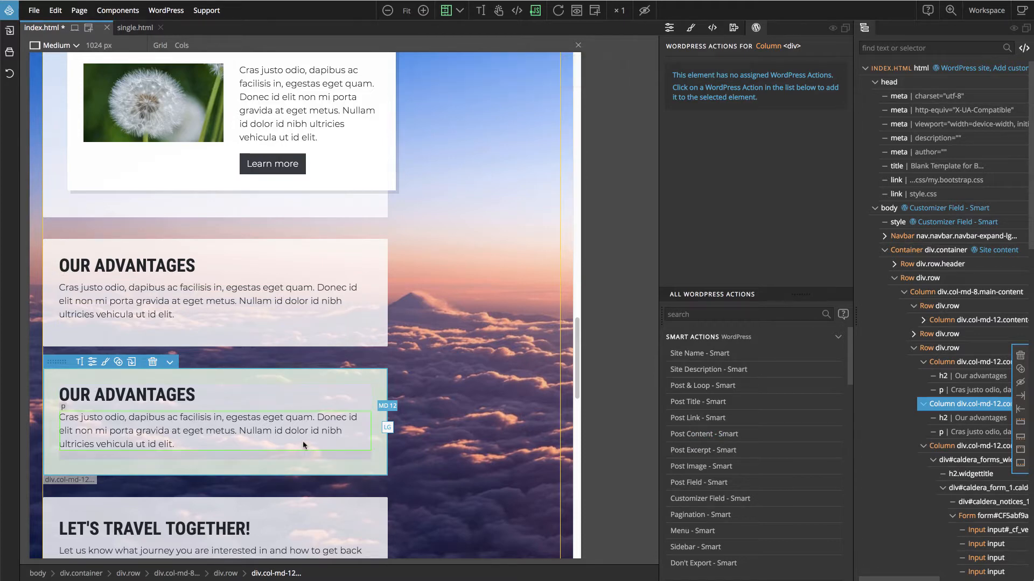
- Insert the Bootstrap carousel with previous and next controls between the heading and paragraph of the second Our Advantages column
left_click(10, 52)
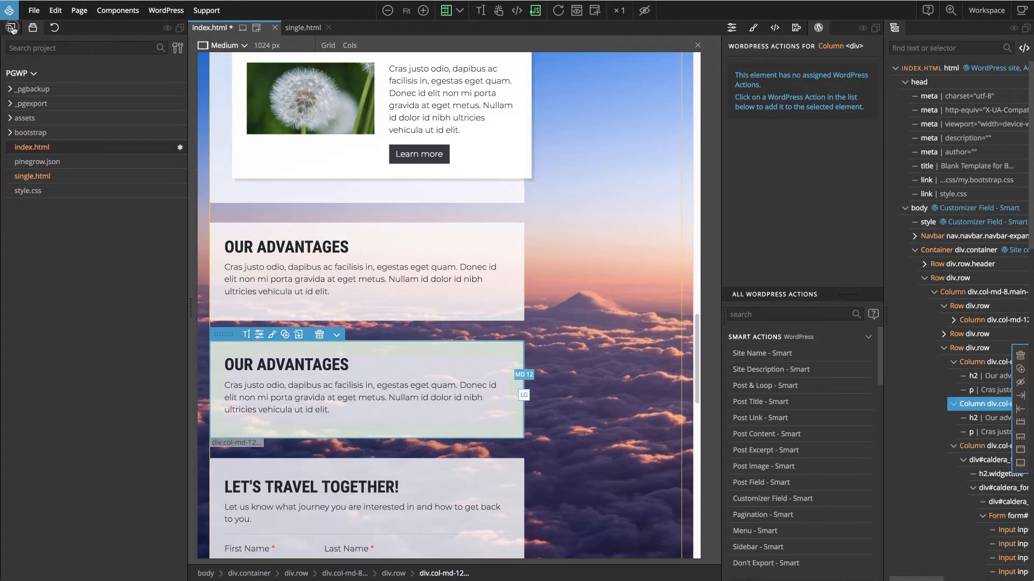
left_click(11, 27)
left_click(50, 49)
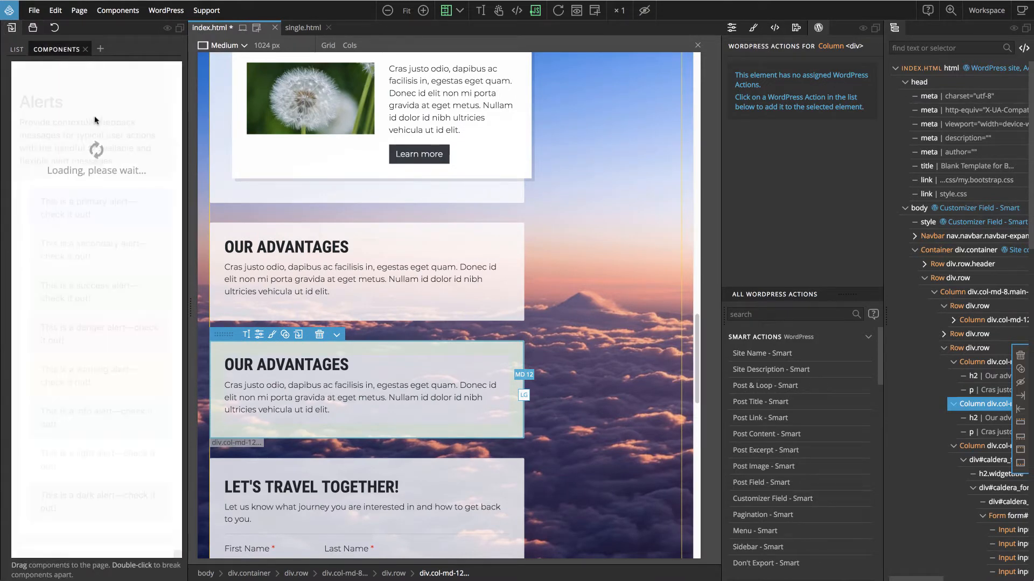
left_click(25, 68)
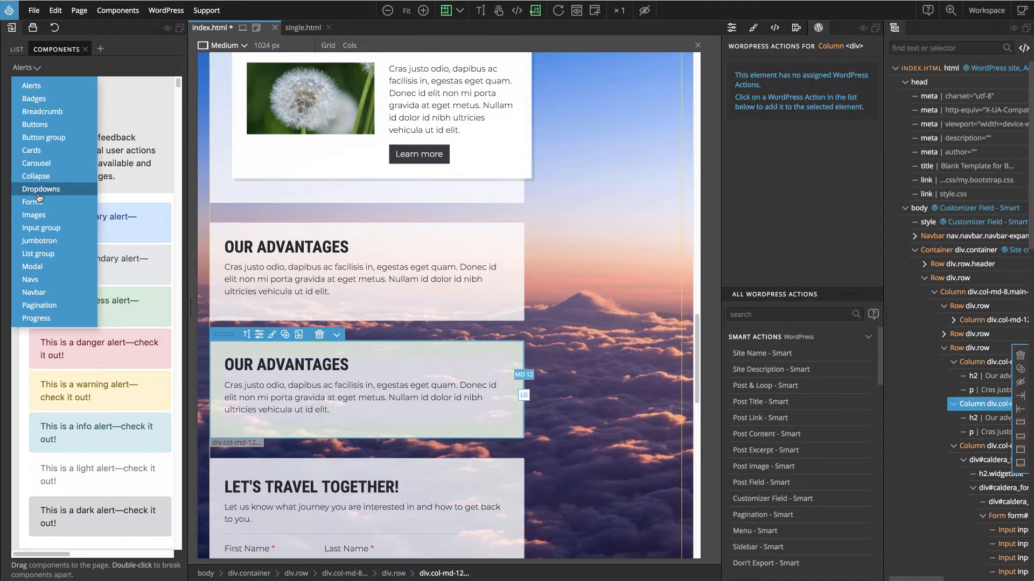
left_click(45, 164)
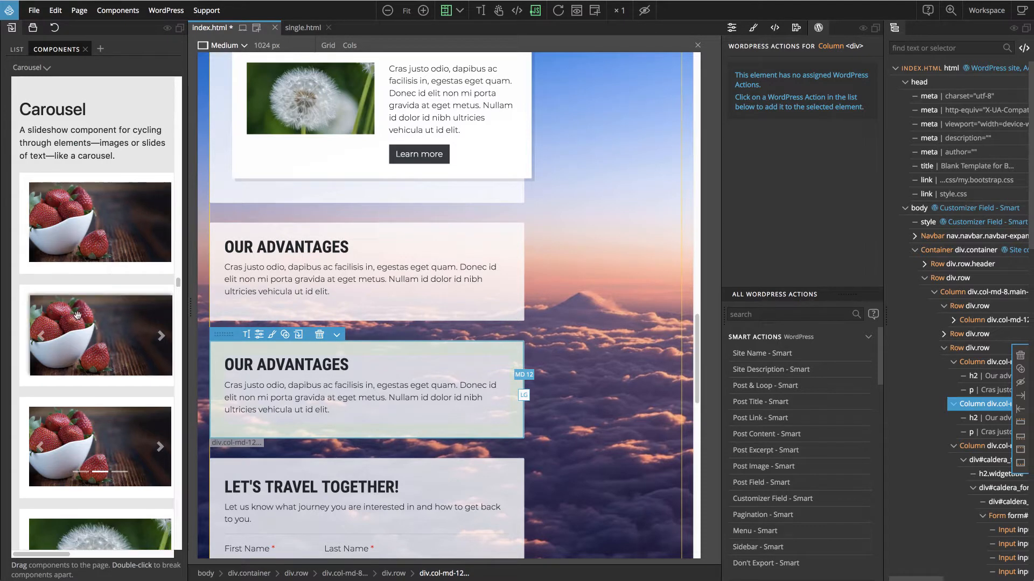
left_click_drag(88, 311, 259, 381)
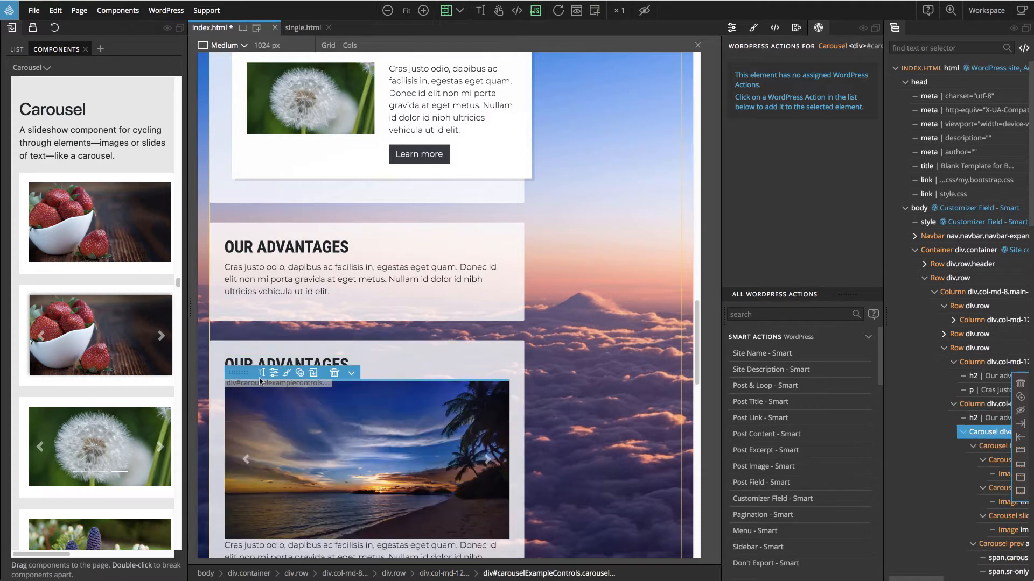
left_click(12, 30)
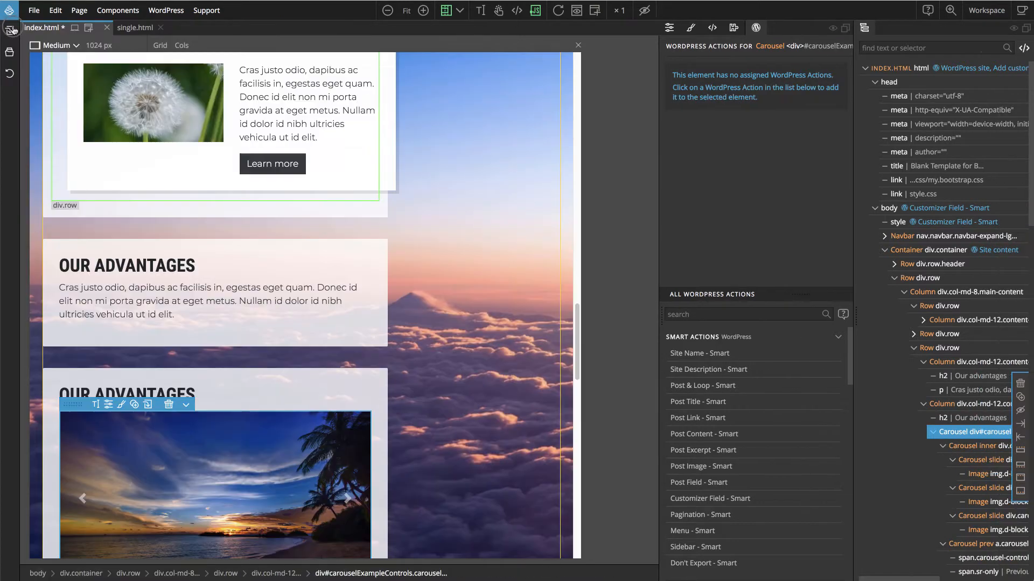
- Widen the element tree to give the nested carousel elements more room
scroll(159, 272, "down", 3)
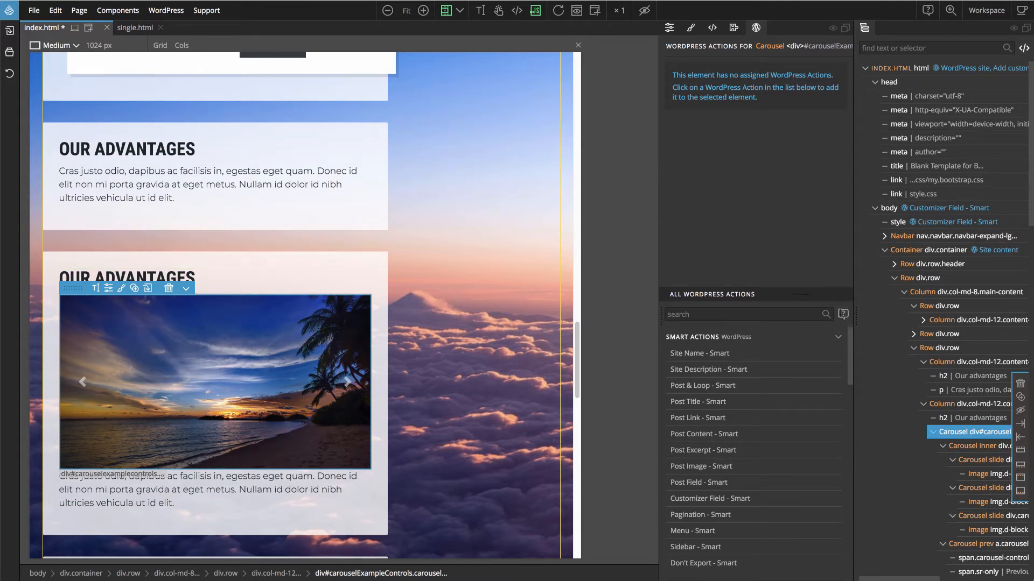
left_click_drag(854, 281, 832, 281)
left_click_drag(660, 268, 597, 267)
left_click_drag(831, 256, 787, 257)
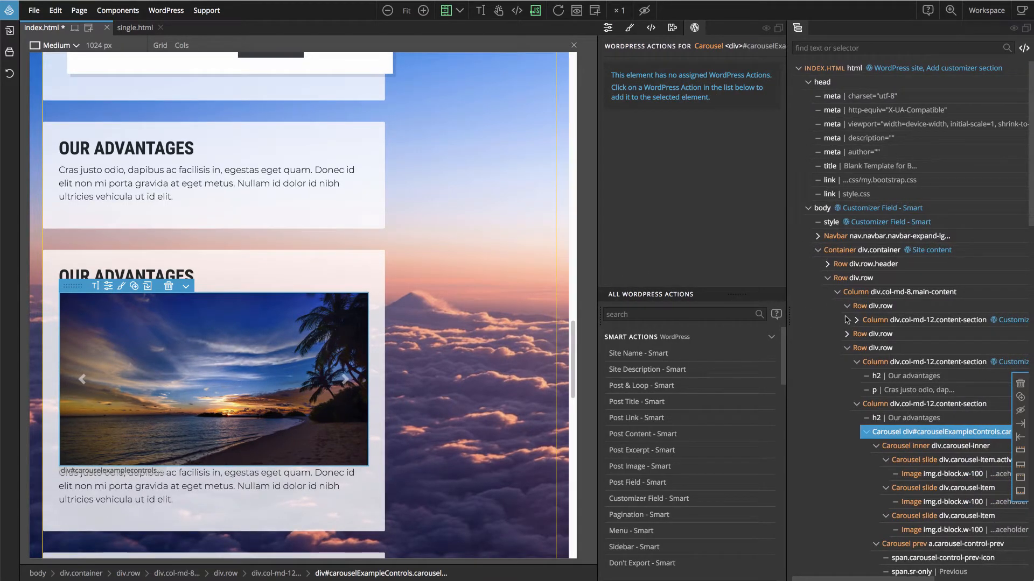
- Delete the second and third slides from the new carousel, keeping only the active slide
scroll(844, 321, "down", 5)
scroll(843, 321, "down", 3)
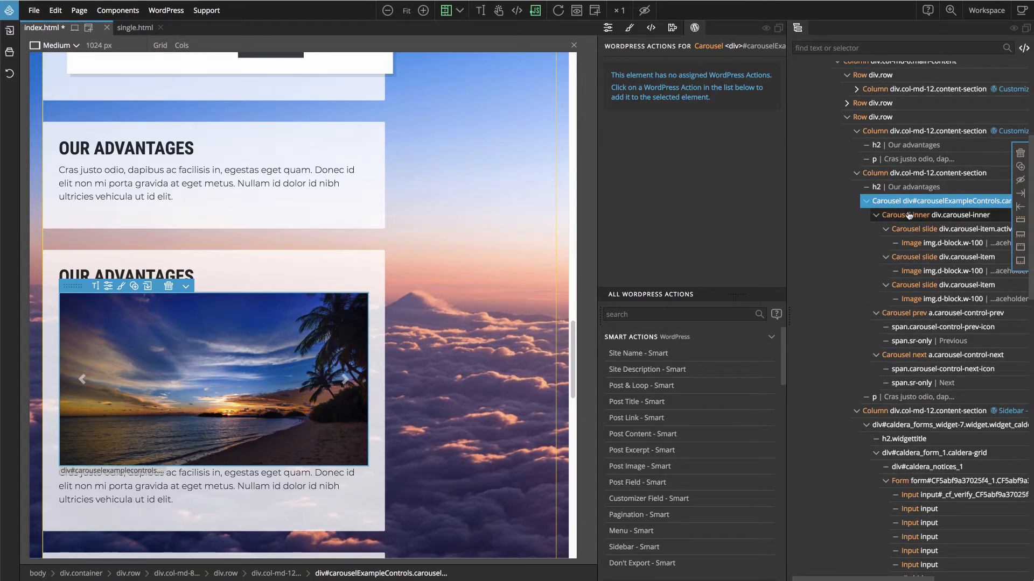
left_click(919, 259)
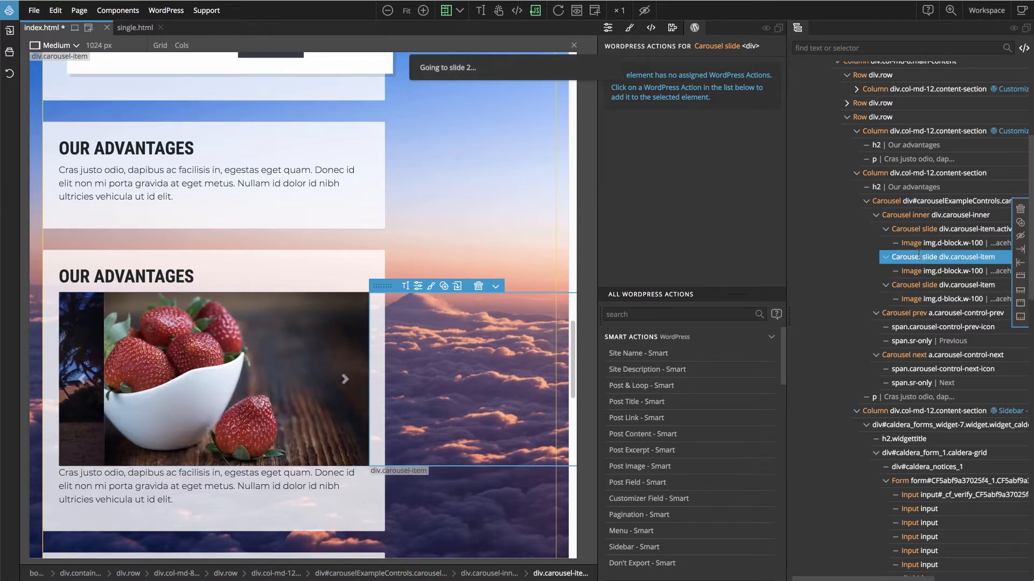
key("Delete")
key("Delete")
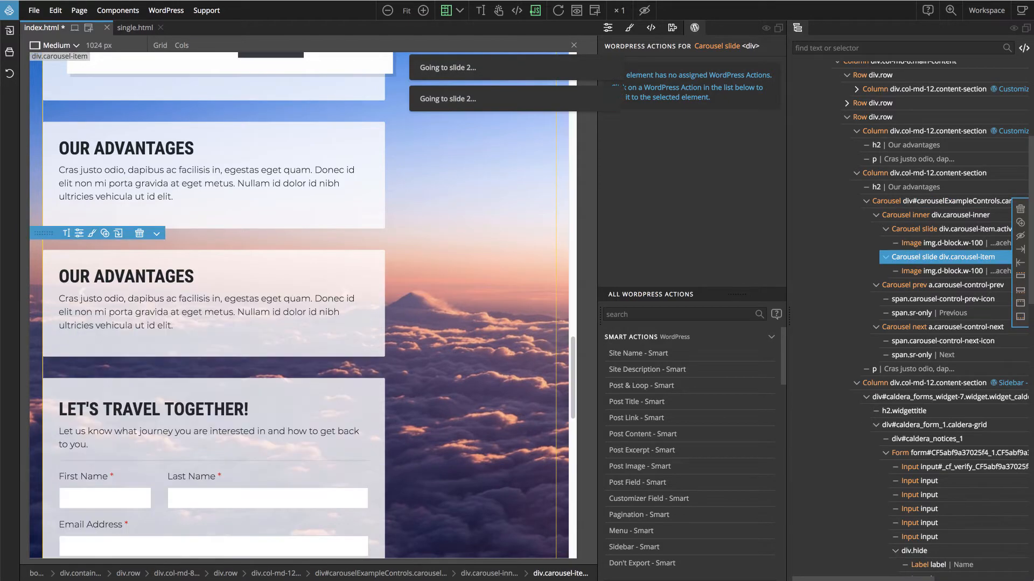
- Prepend an h4 reading "This is great!" and a paragraph with the reviewer's full name to the active carousel slide
left_click(933, 244)
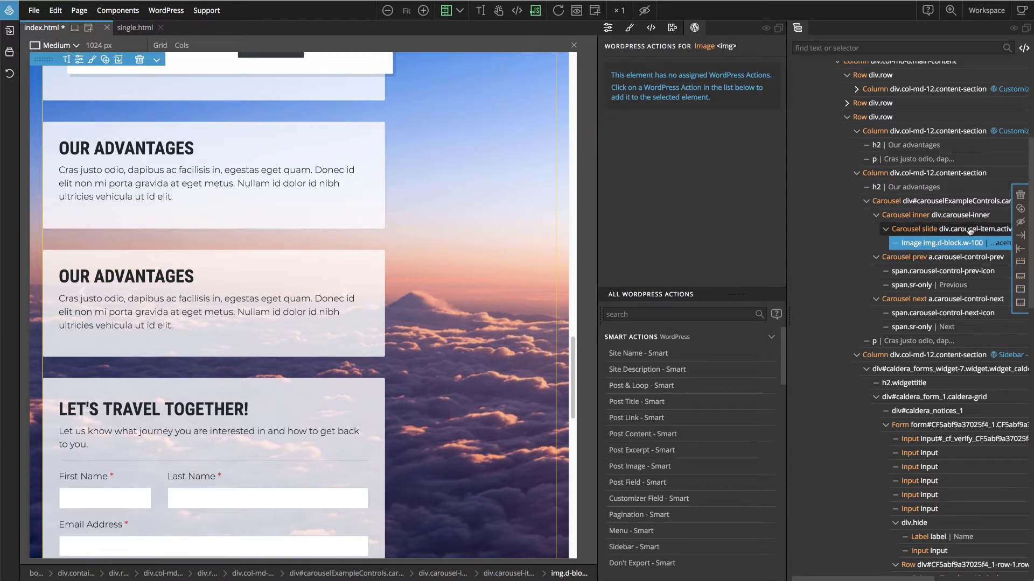
left_click(913, 237)
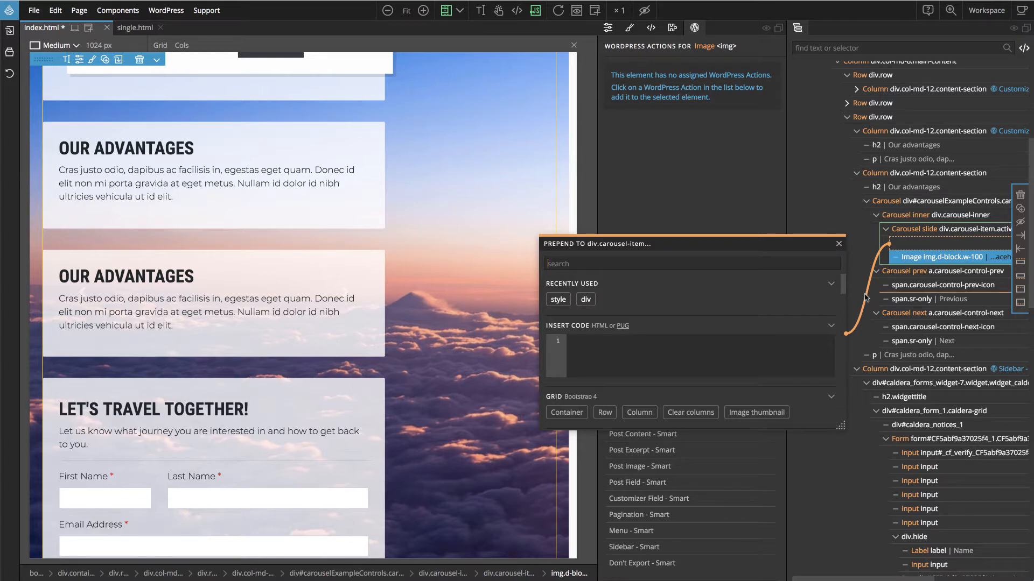
left_click(638, 353)
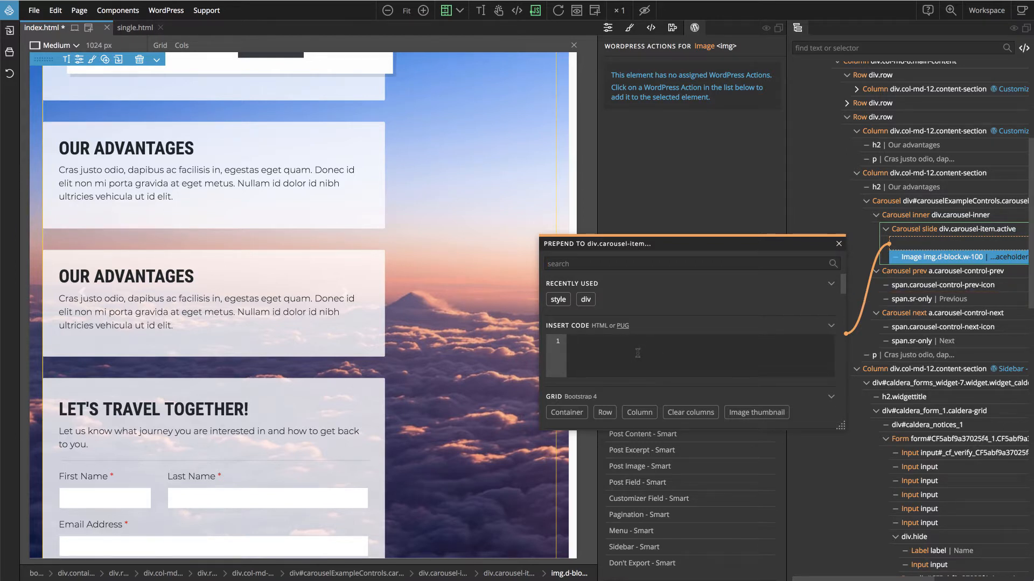
type("h4")
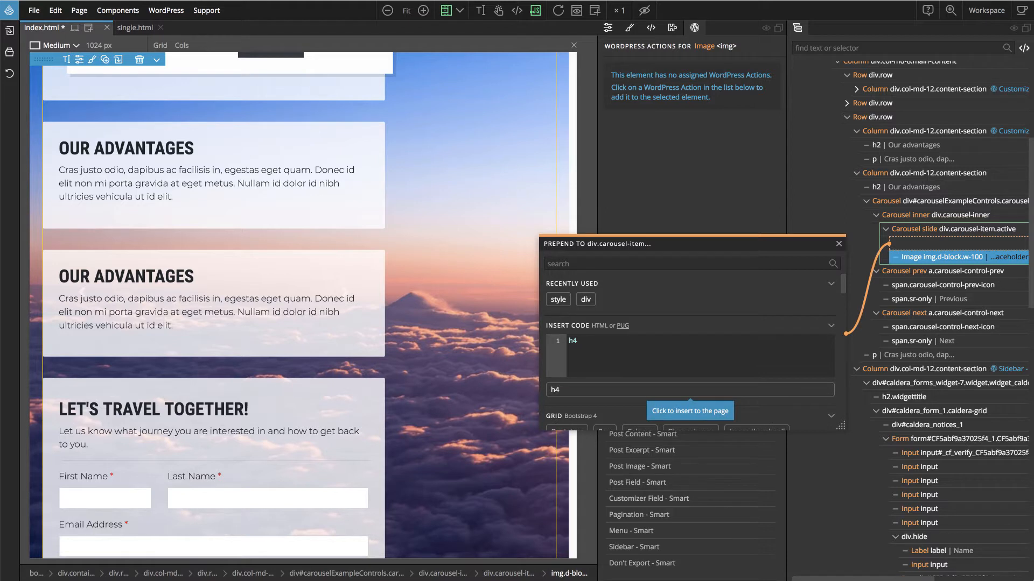
type(" This is ")
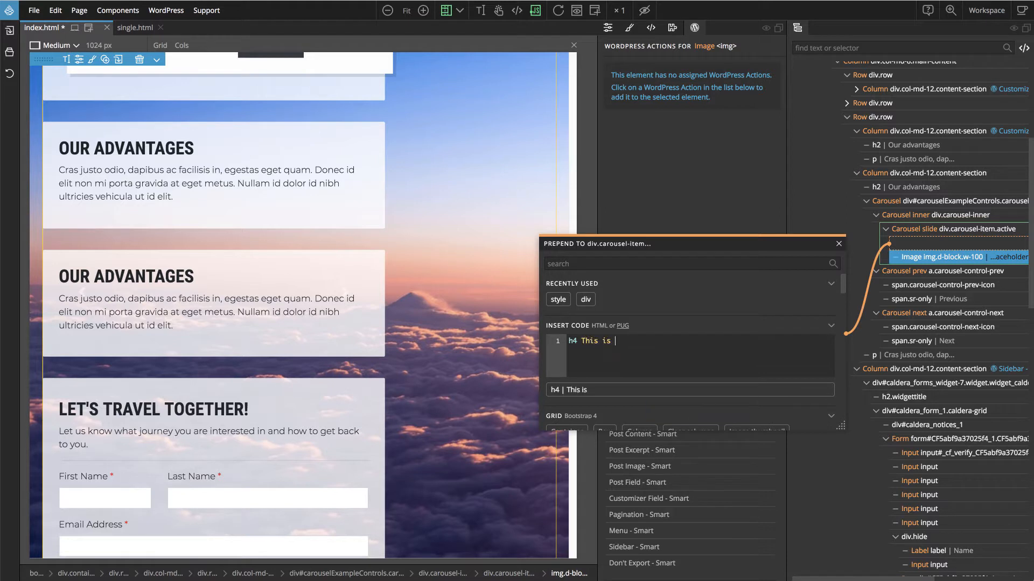
type("great")
type("onica P")
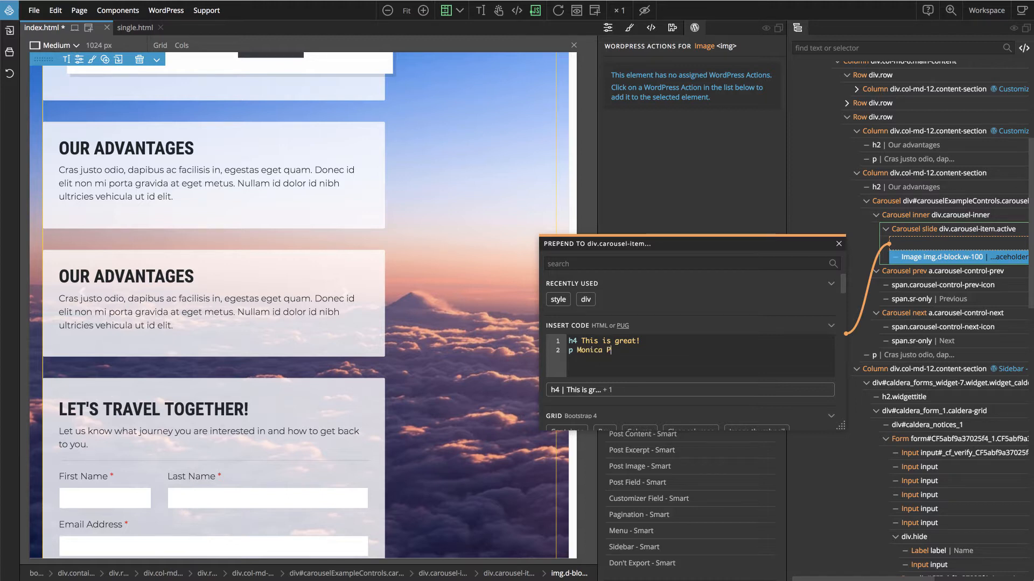
type("ine")
left_click(620, 388)
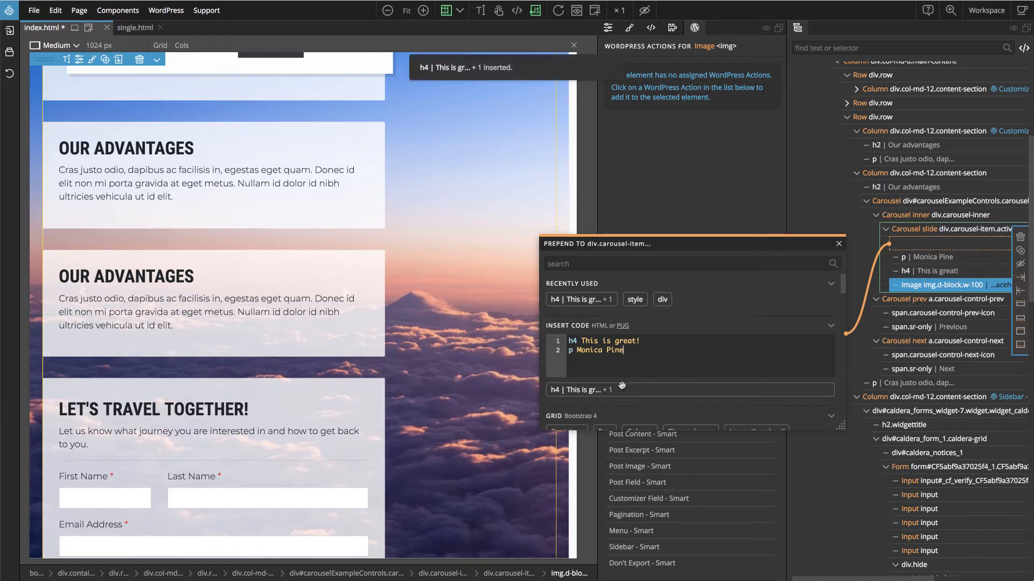
left_click(839, 245)
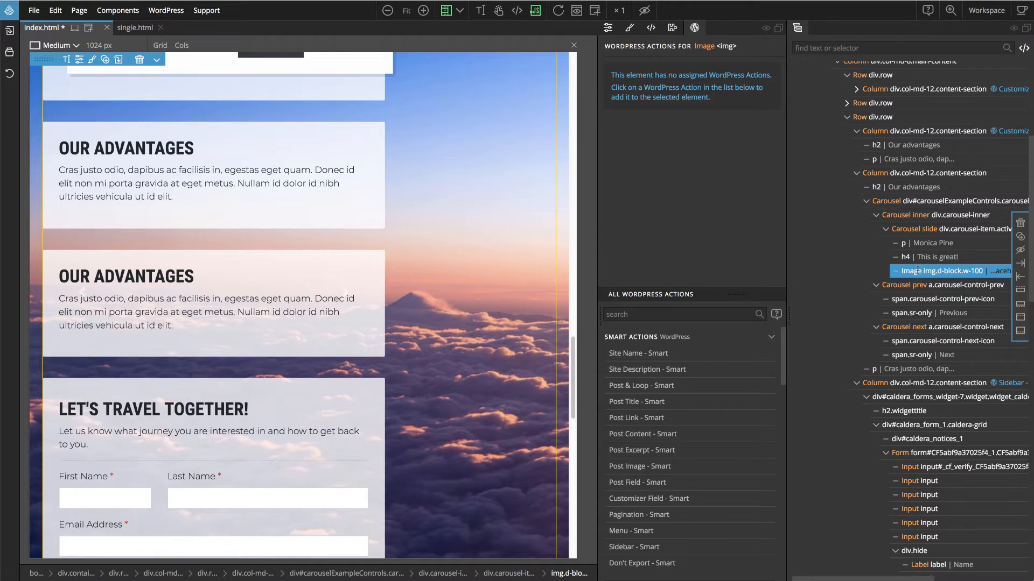
- Delete the placeholder image from the active carousel slide and refresh the page view
key("Delete")
left_click(923, 231)
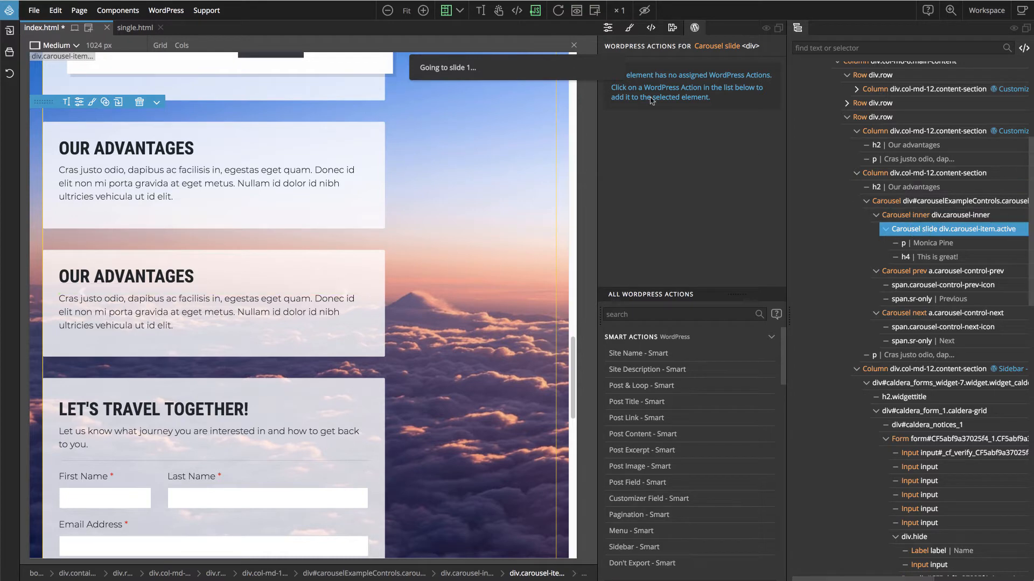
left_click(558, 11)
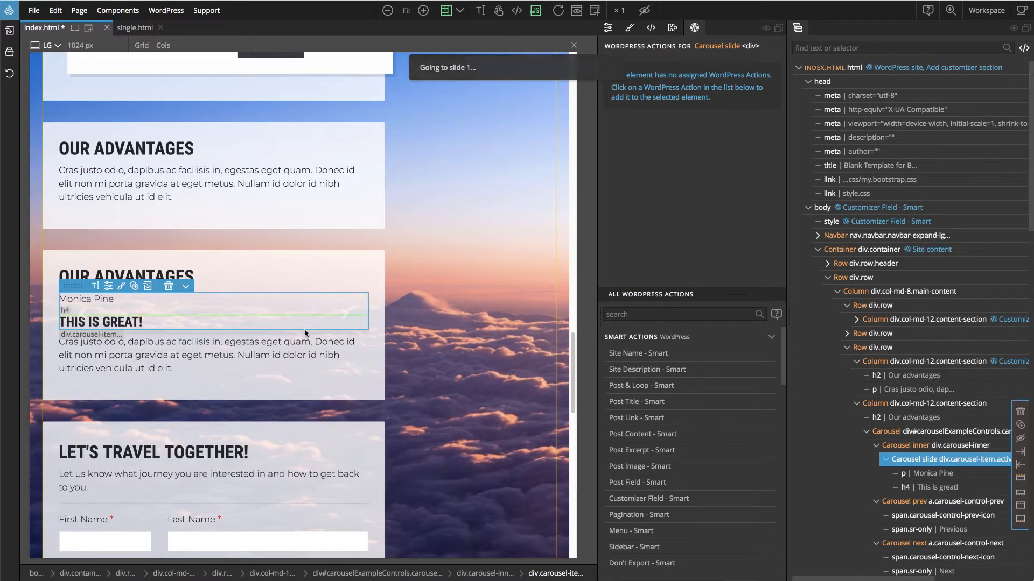
- Move the "This is great!" h4 above the name paragraph inside the carousel slide
scroll(925, 392, "down", 1)
scroll(925, 392, "down", 1)
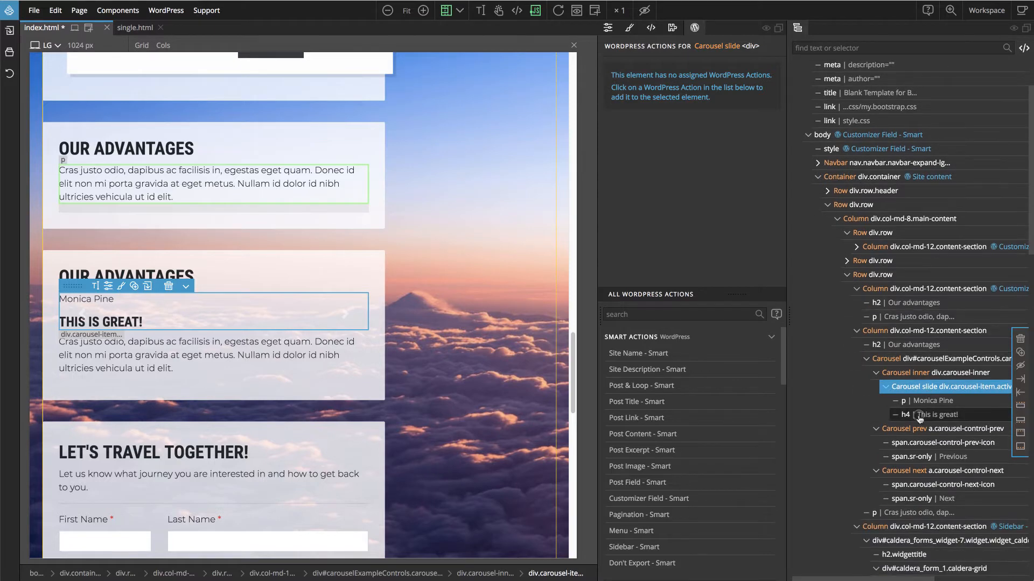
left_click_drag(919, 418, 922, 402)
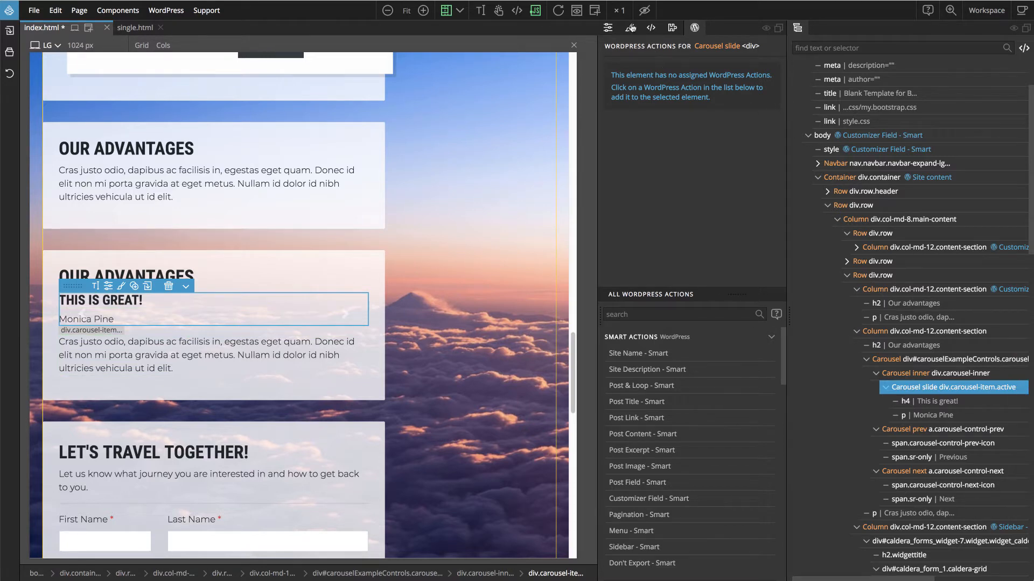
- Create a .carousel-item CSS rule in style.css for the active slide and set its text alignment to center
left_click(630, 28)
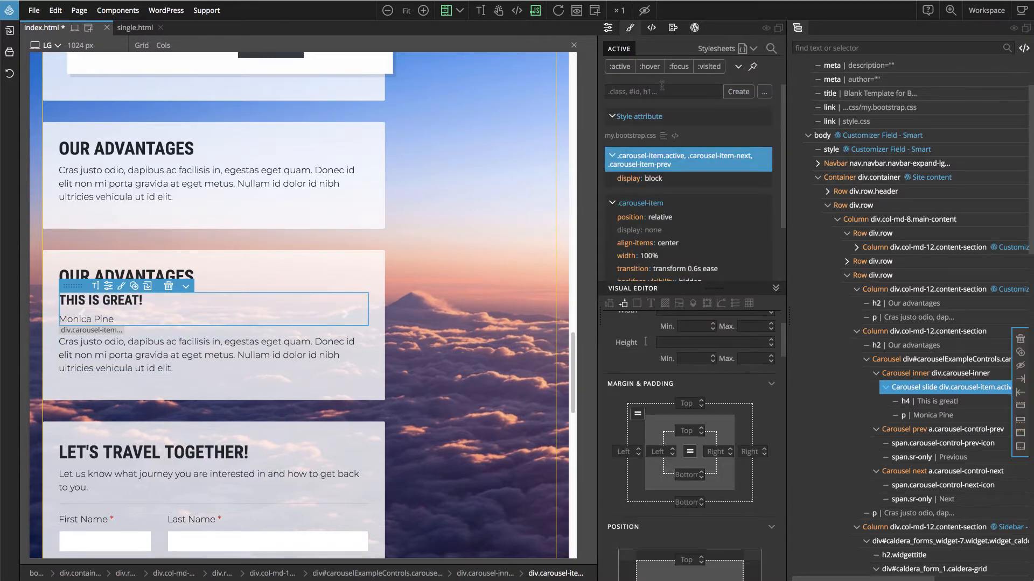
left_click(765, 92)
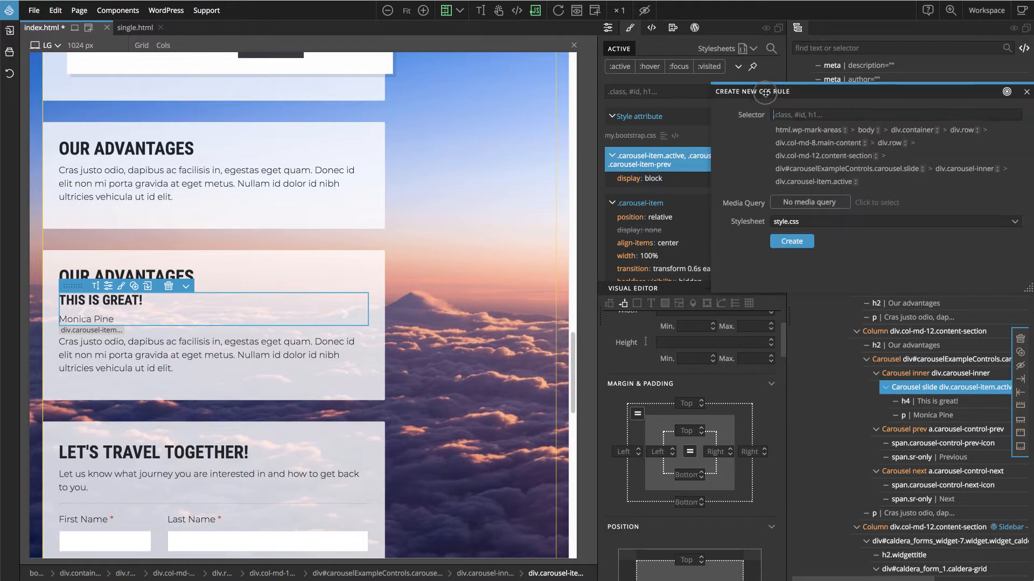
left_click(807, 181)
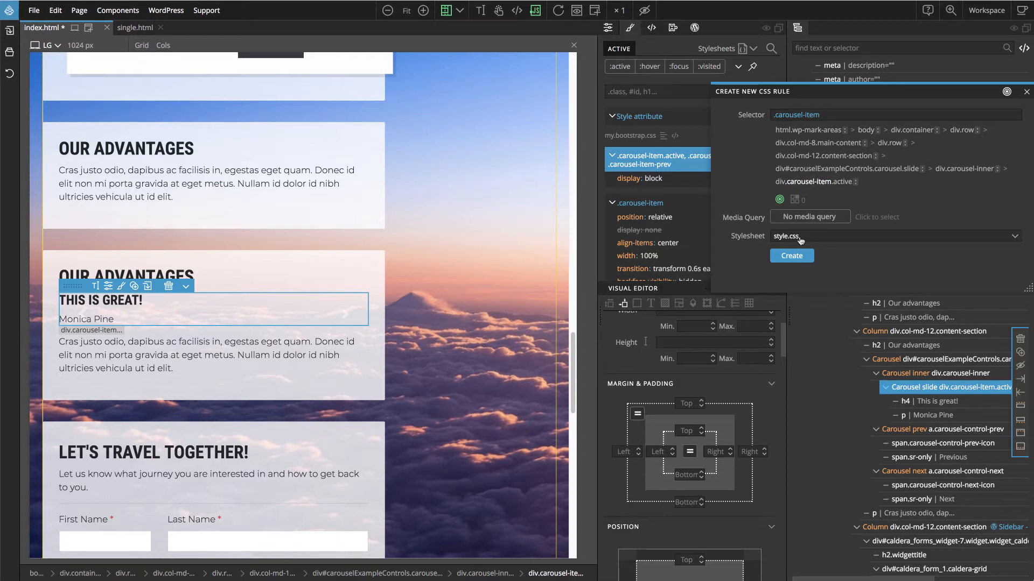
left_click(793, 256)
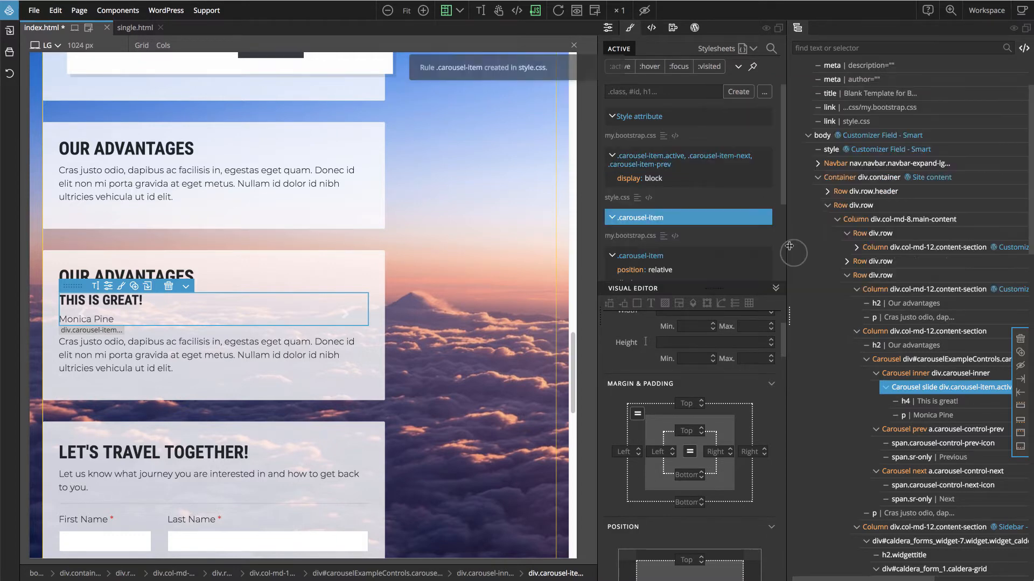
left_click(652, 304)
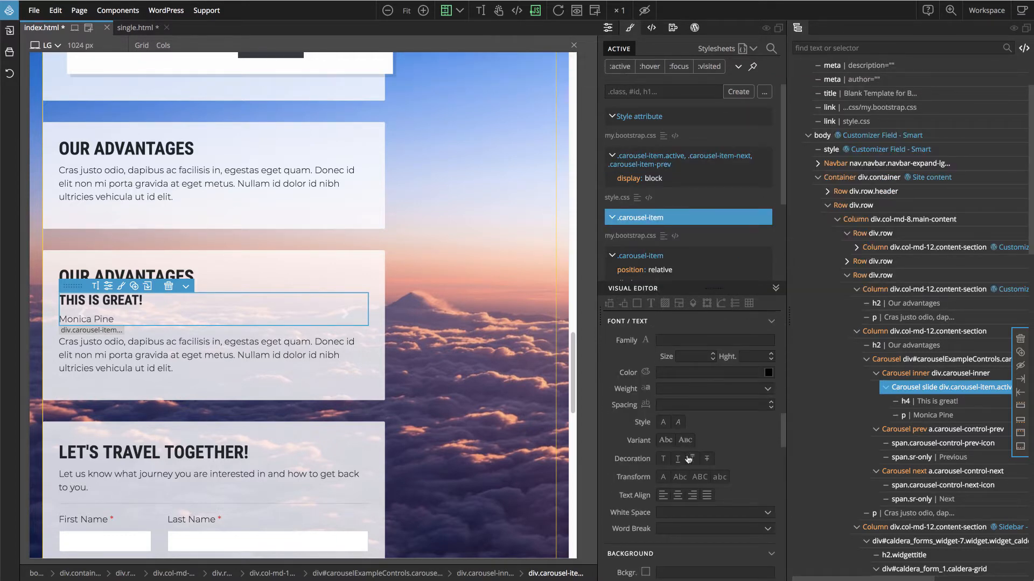
left_click(677, 495)
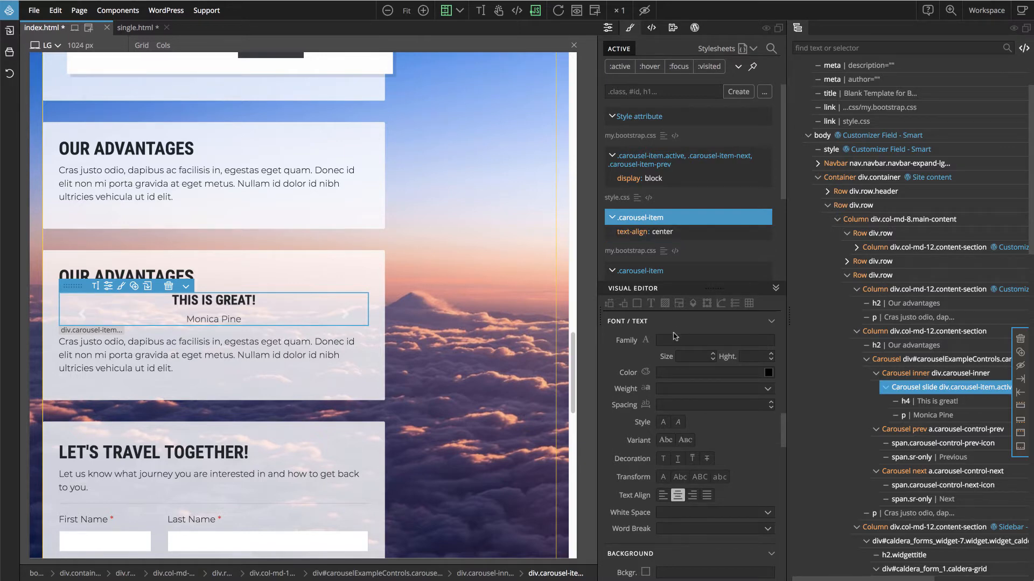
- Set the .carousel-item rule's top padding and bottom padding to 40px each
left_click(638, 305)
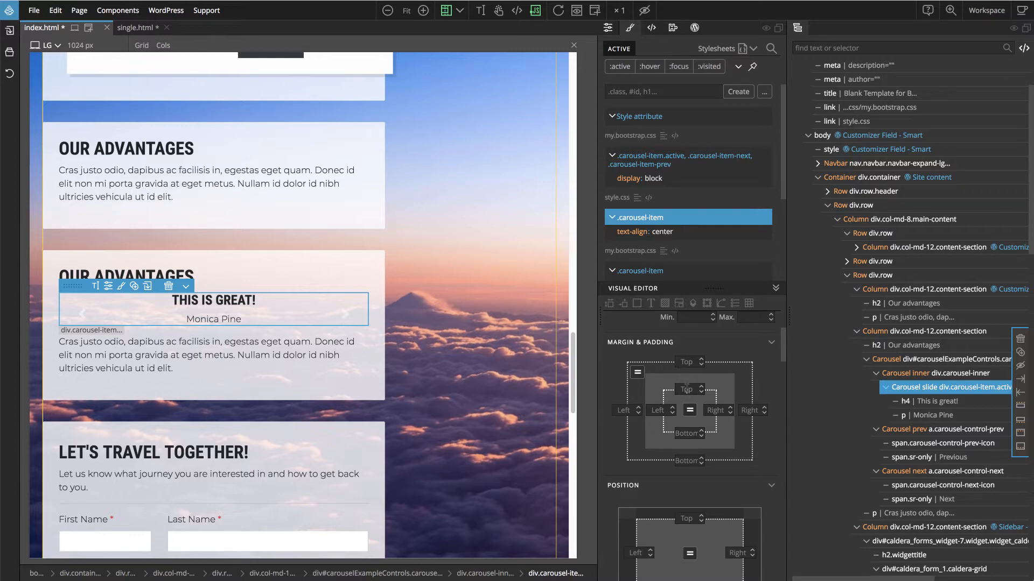
left_click(687, 389)
key("shift+Up")
key("shift+Up")
key("shift+Up")
key("shift+Up")
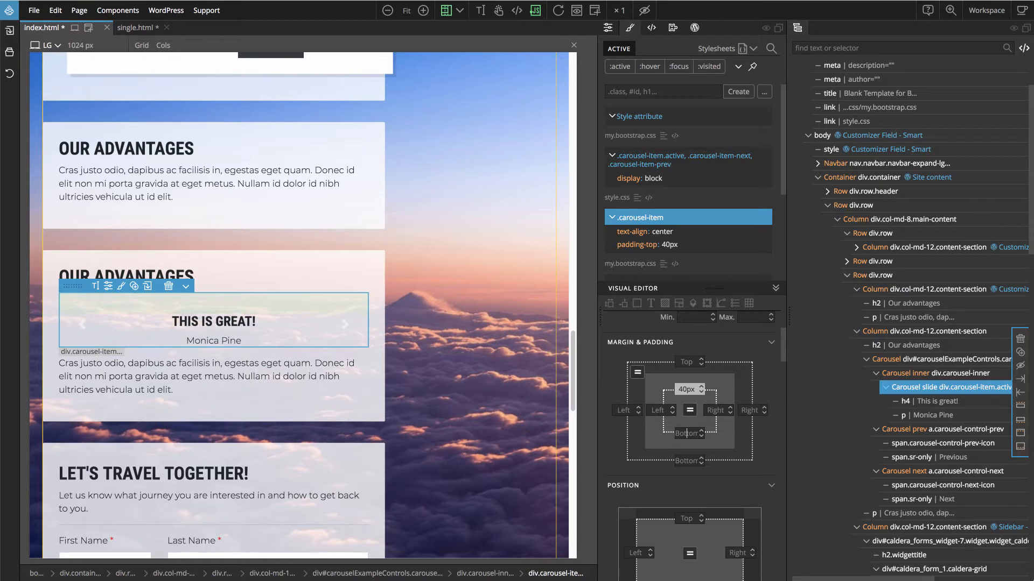
left_click(686, 433)
key("shift+Up")
key("shift+Up")
key("shift+Up")
key("shift+Up")
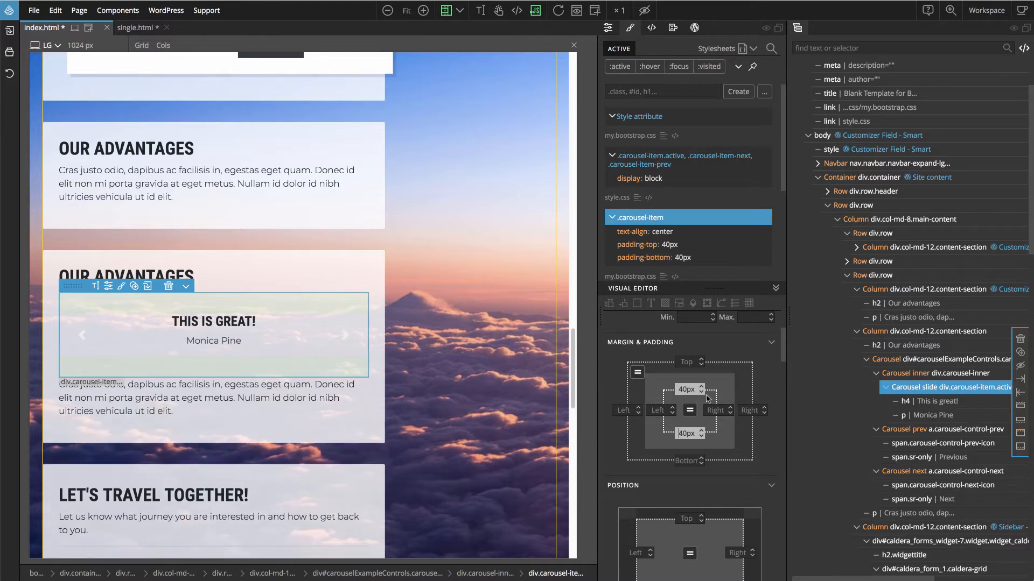
- Set the .carousel-item rule's minimum height to 200px
scroll(707, 398, "up", 2)
left_click(694, 372)
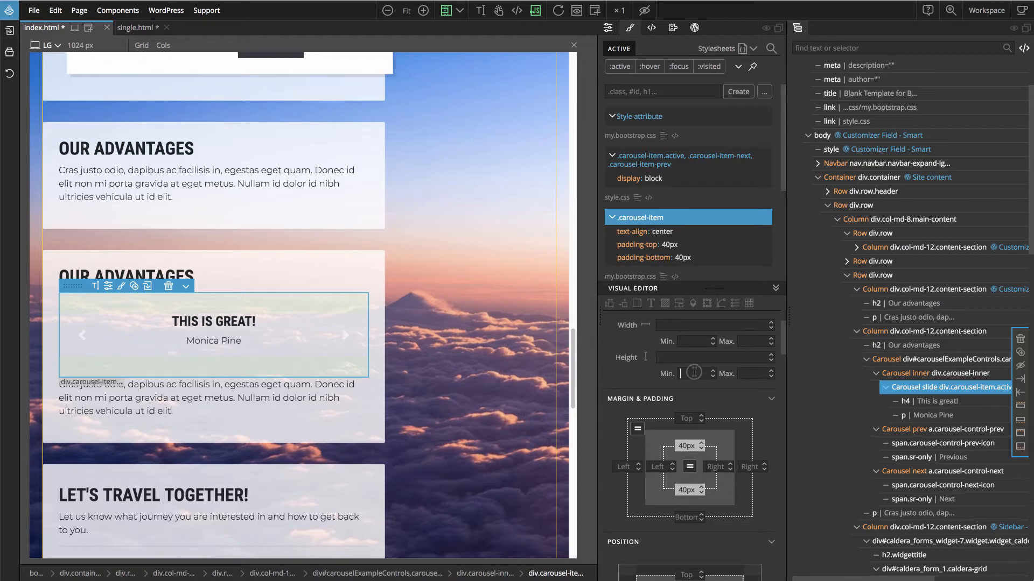
type("2")
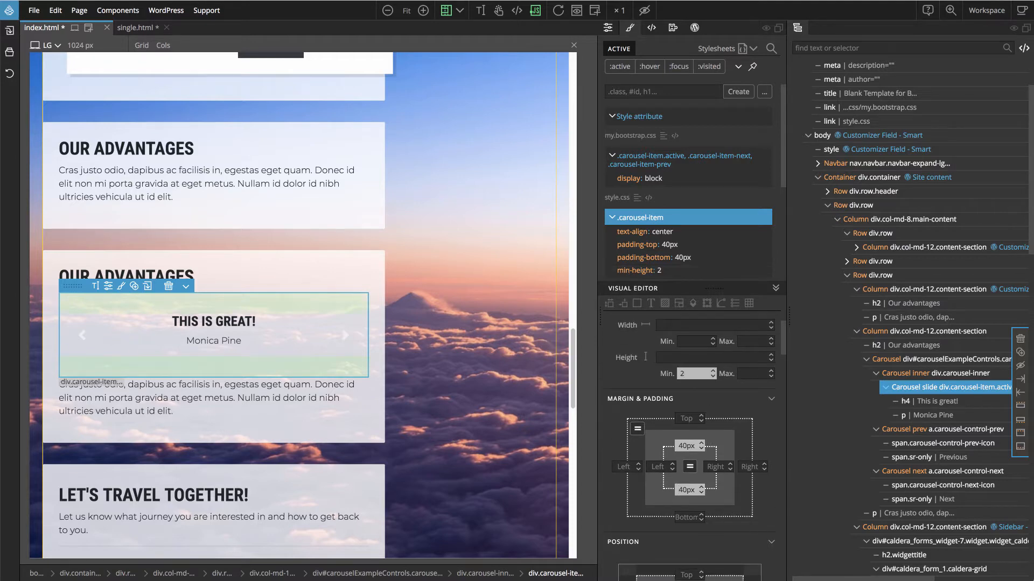
type("00px")
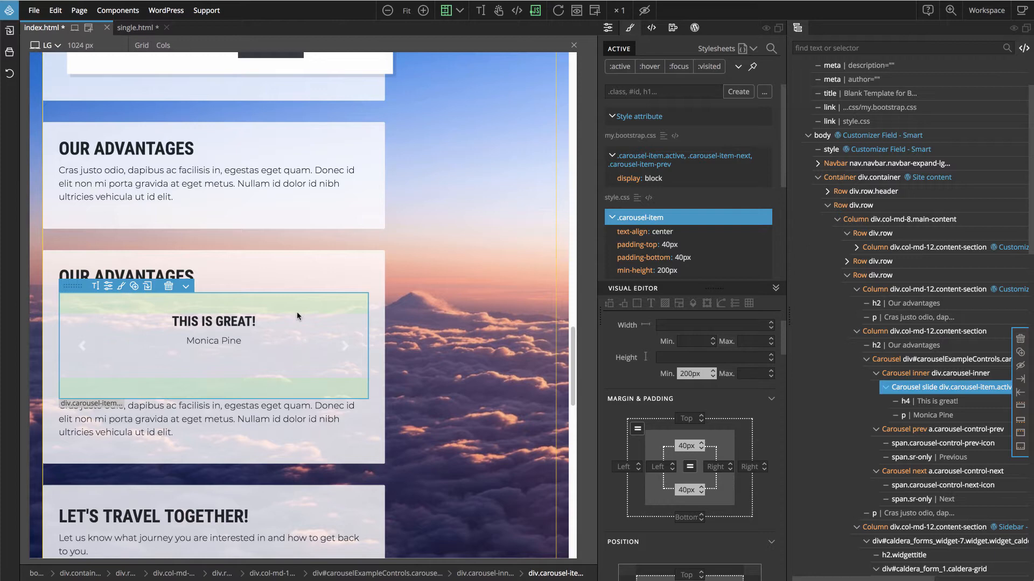
- Delete the "Our advantages" heading above the carousel and the "Cras justo odio" paragraph below it
left_click(232, 275)
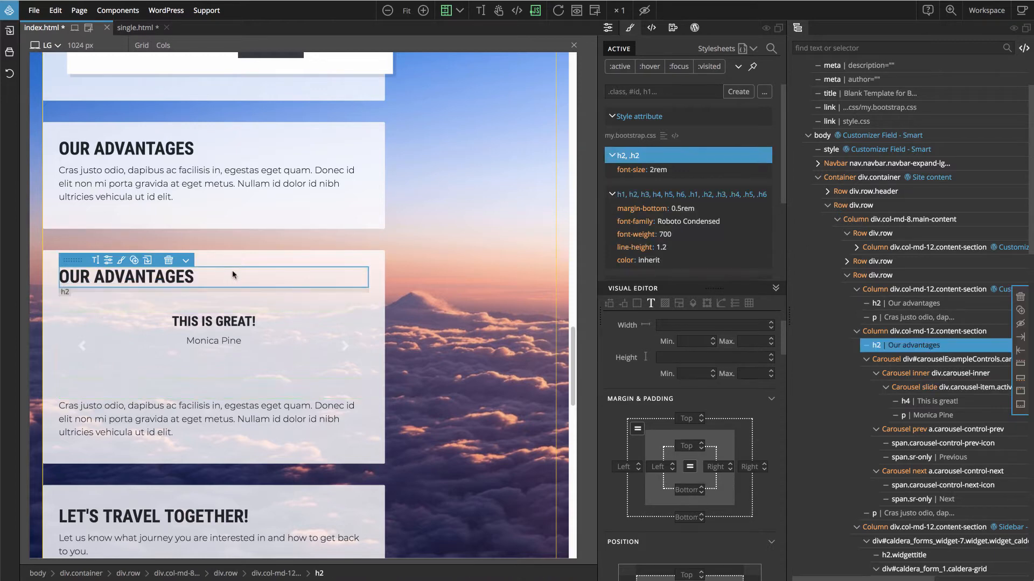
key("Delete")
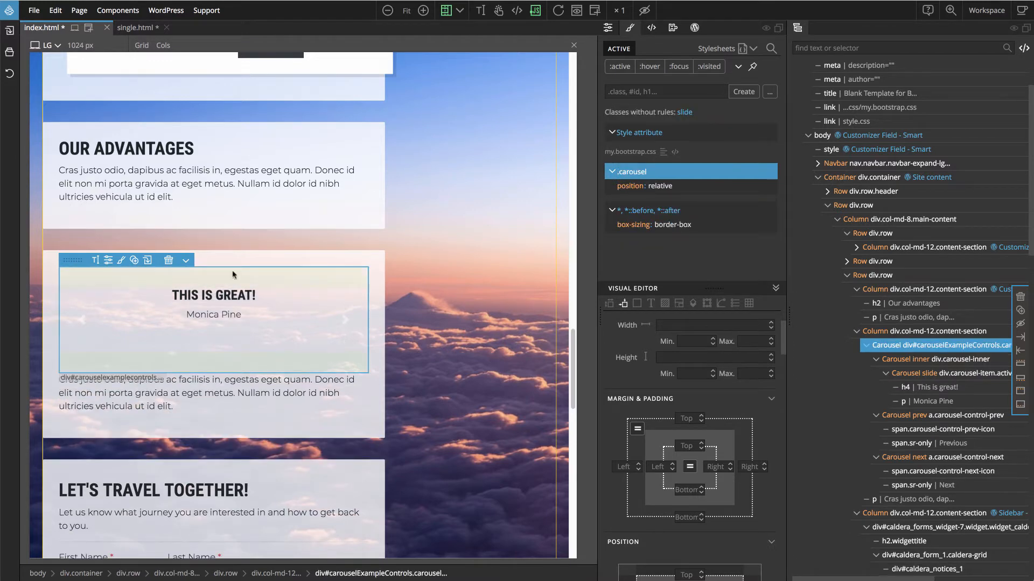
left_click(237, 386)
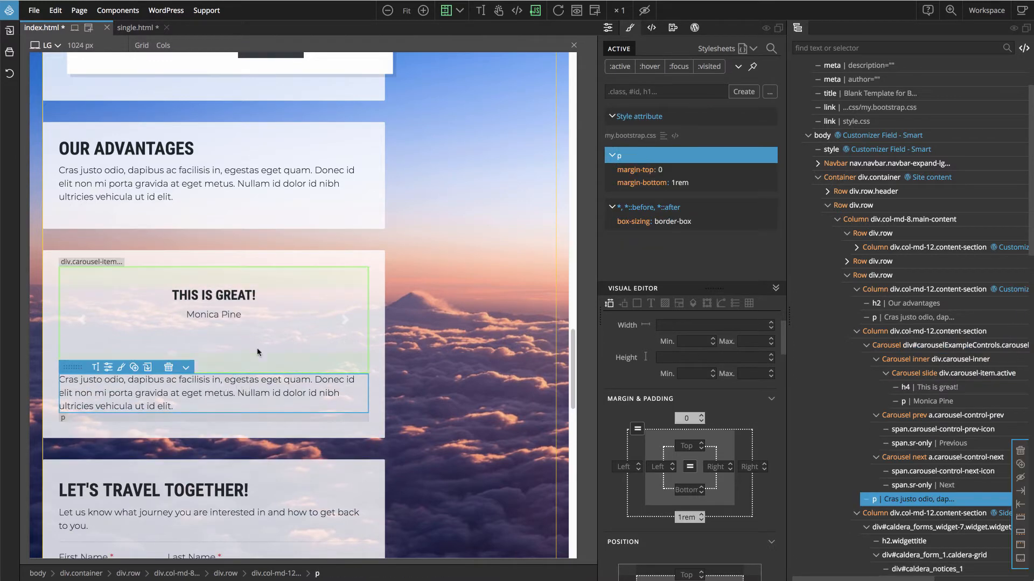
key("Delete")
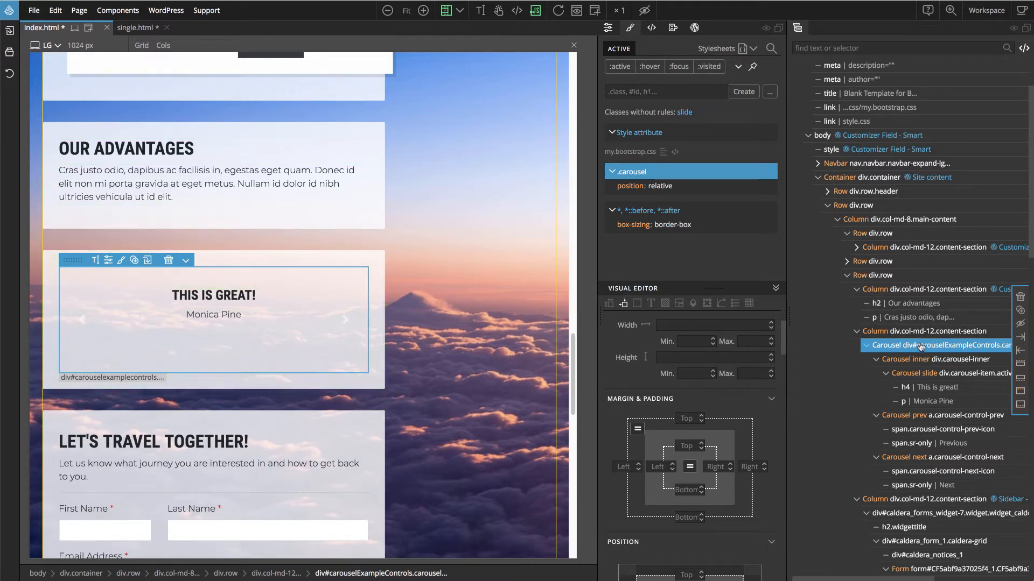
- Duplicate the active carousel slide inside the carousel inner container and refresh the page view
scroll(922, 348, "down", 1)
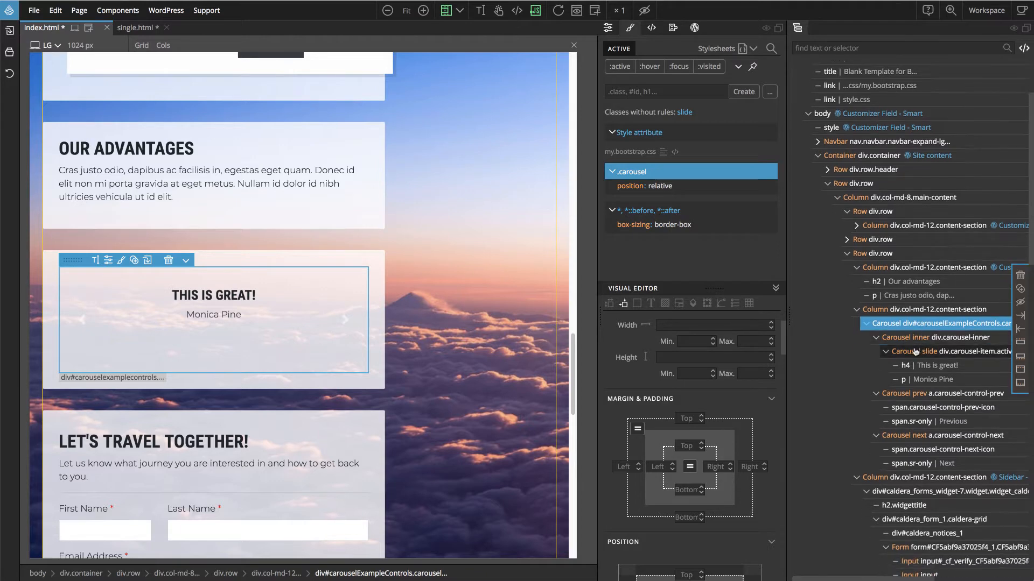
left_click(915, 351)
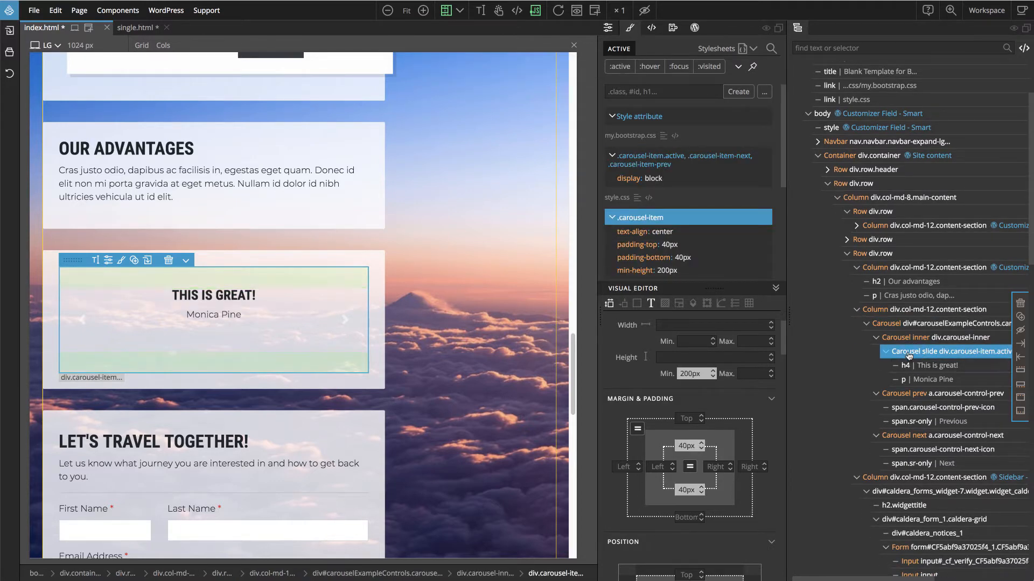
key("ctrl+d")
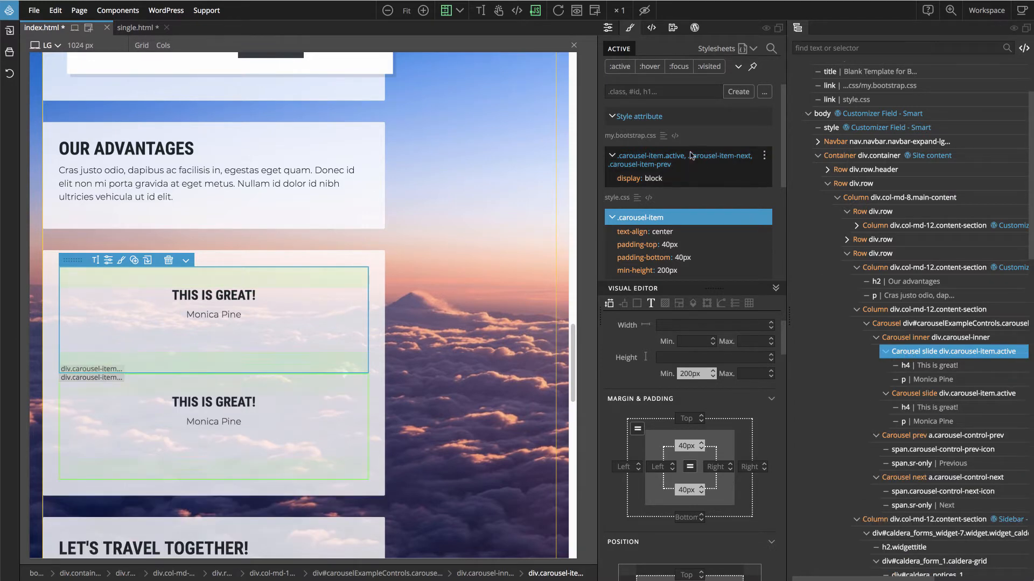
left_click(558, 10)
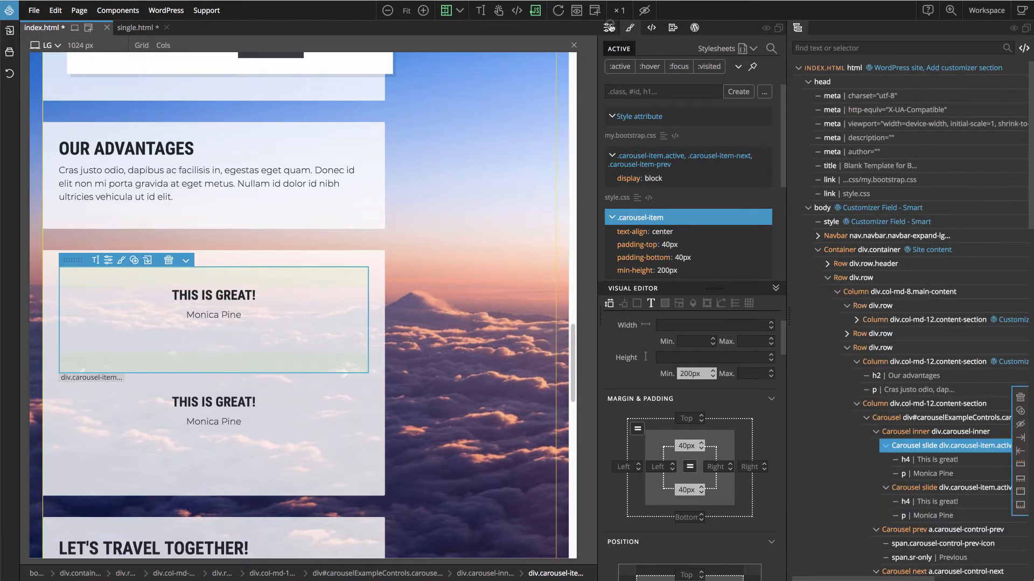
- Remove the active class from the second carousel slide
left_click(609, 28)
left_click(926, 488)
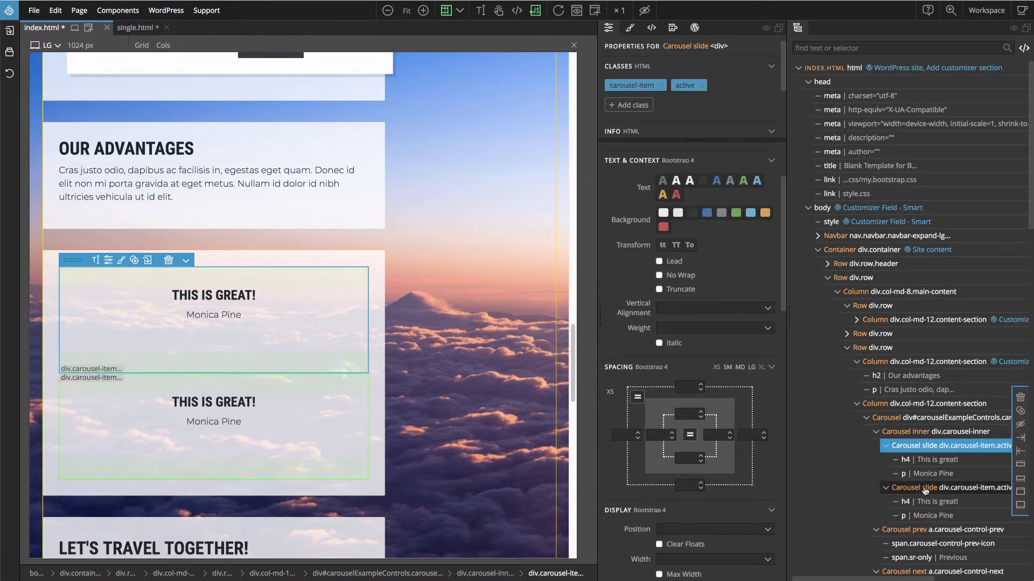
left_click(683, 86)
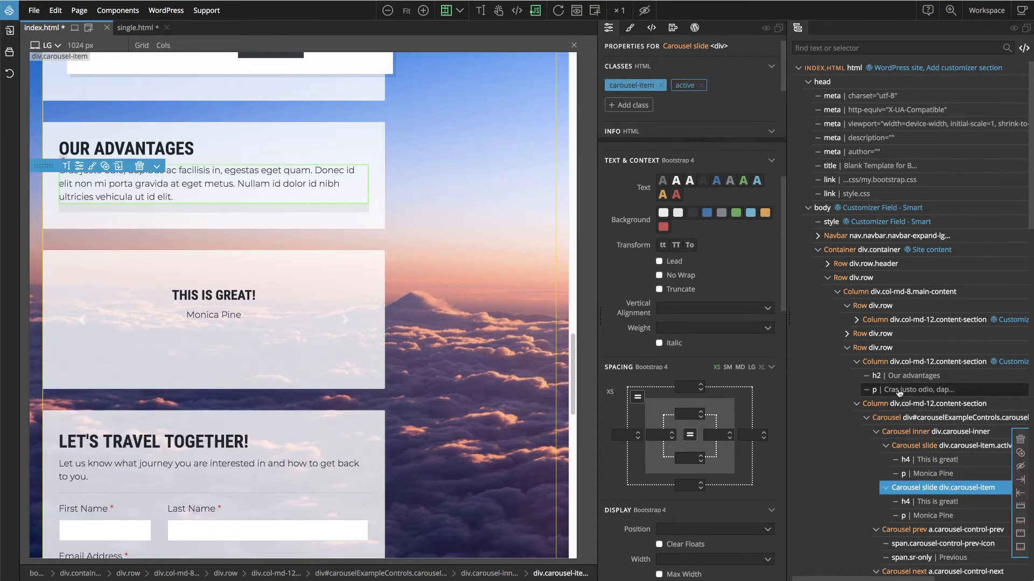
- Test the carousel's next control with test clicks enabled, then turn test clicks off
left_click(498, 10)
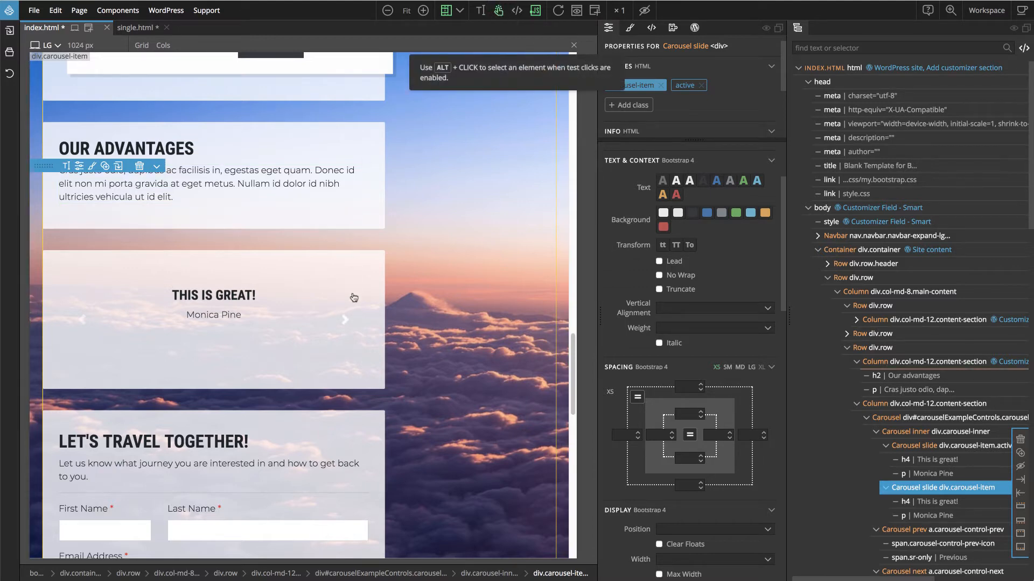
left_click(345, 321)
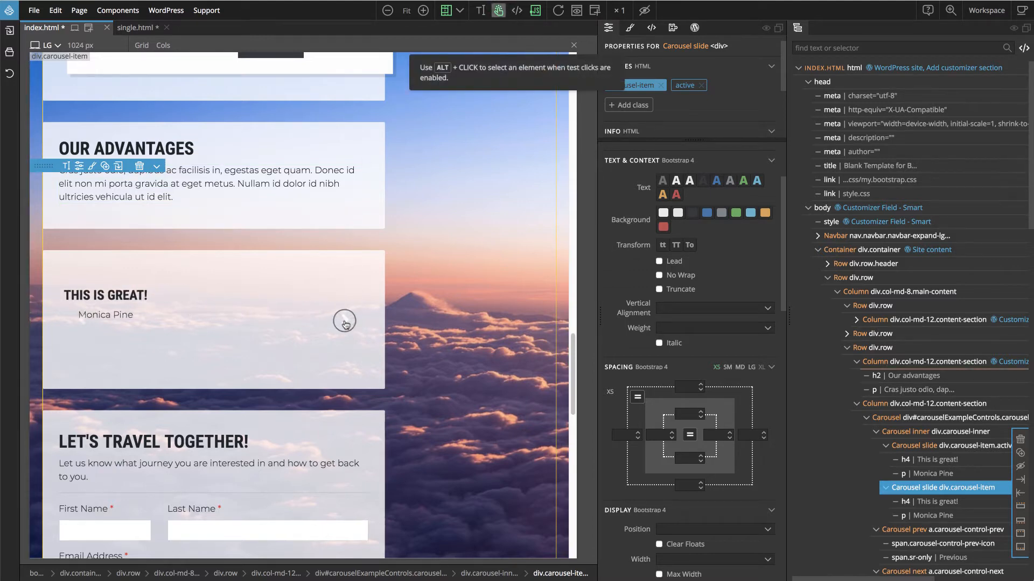
left_click(345, 322)
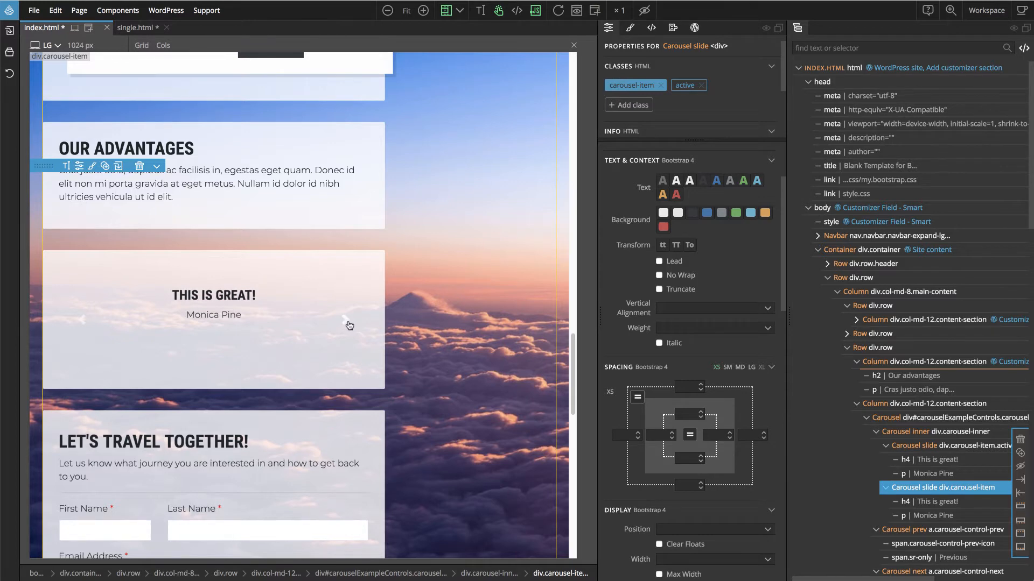
left_click(346, 322)
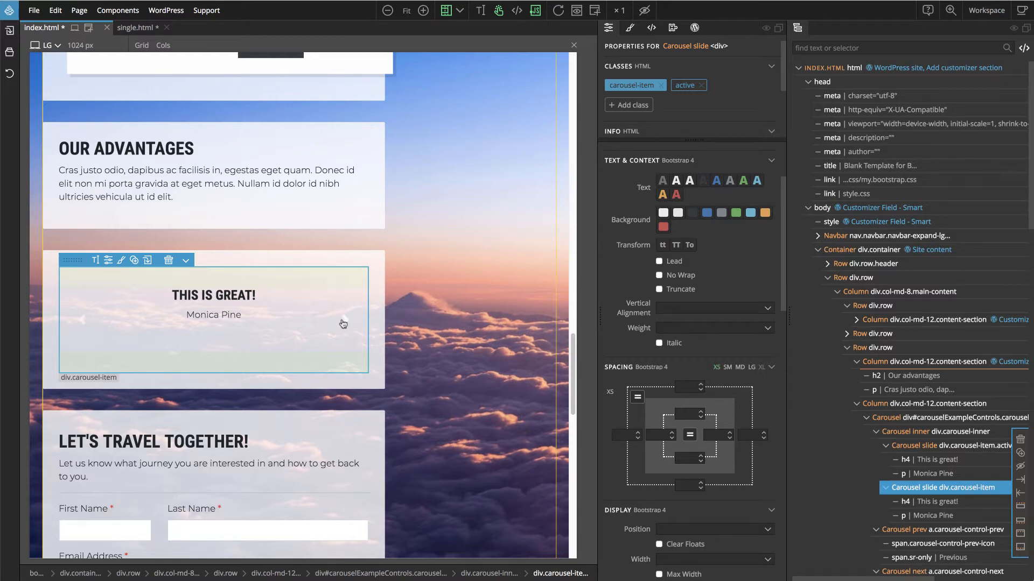
left_click(499, 12)
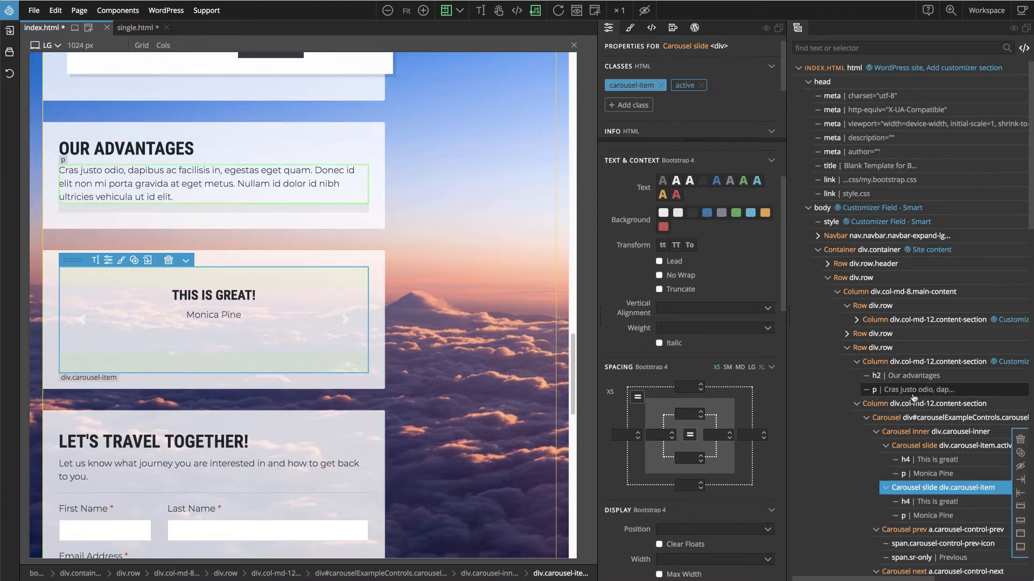
- Add the Post & Loop - Smart action to the active slide, with first-item class "active" and query post type "testimonial"
left_click(920, 445)
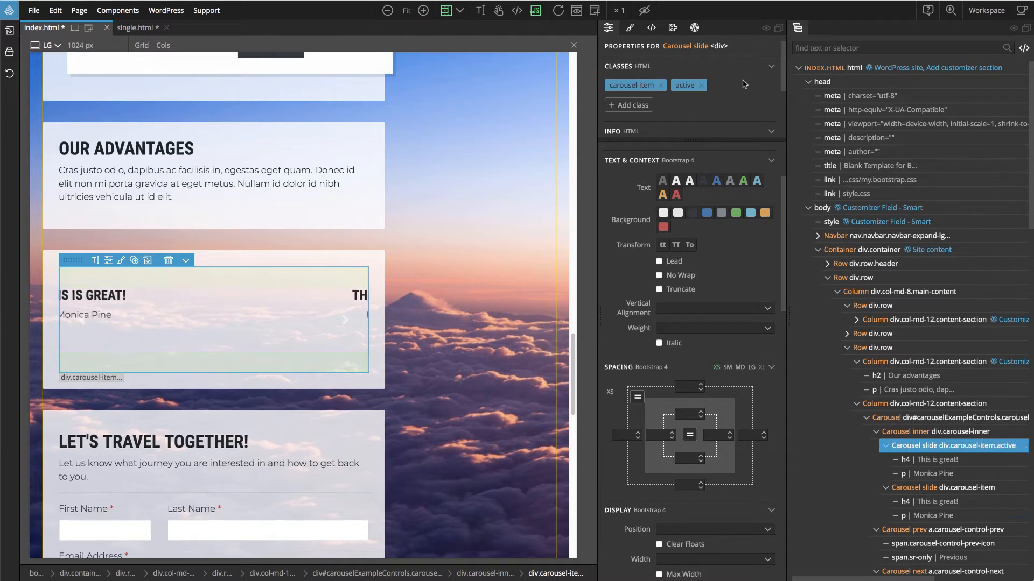
left_click(695, 28)
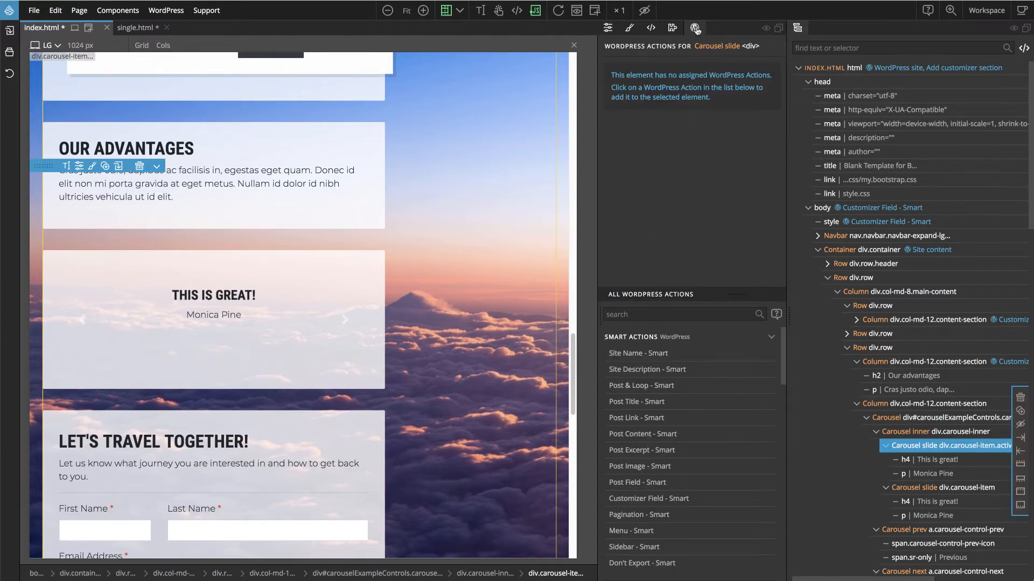
left_click(633, 386)
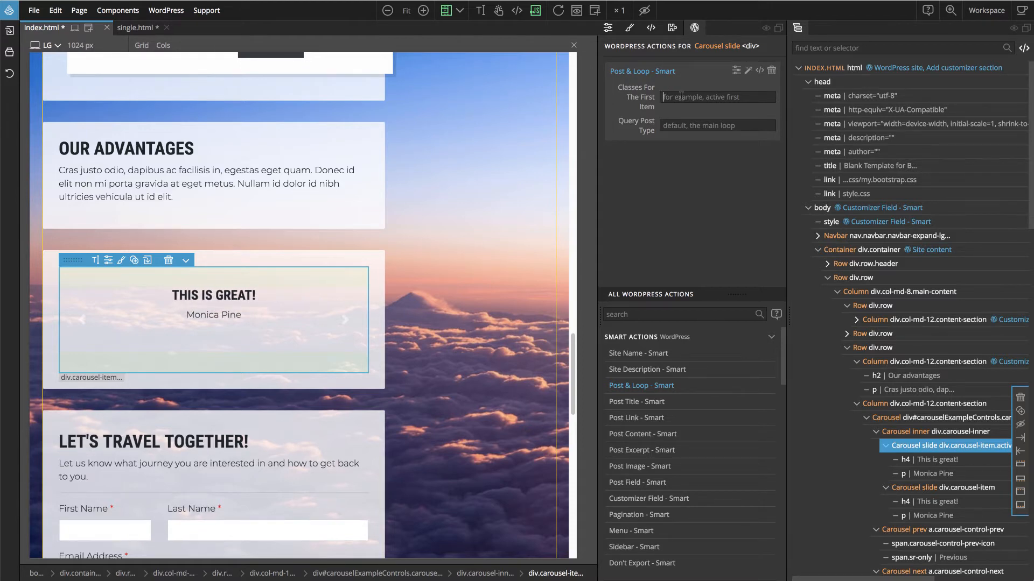
type("active")
type("tes")
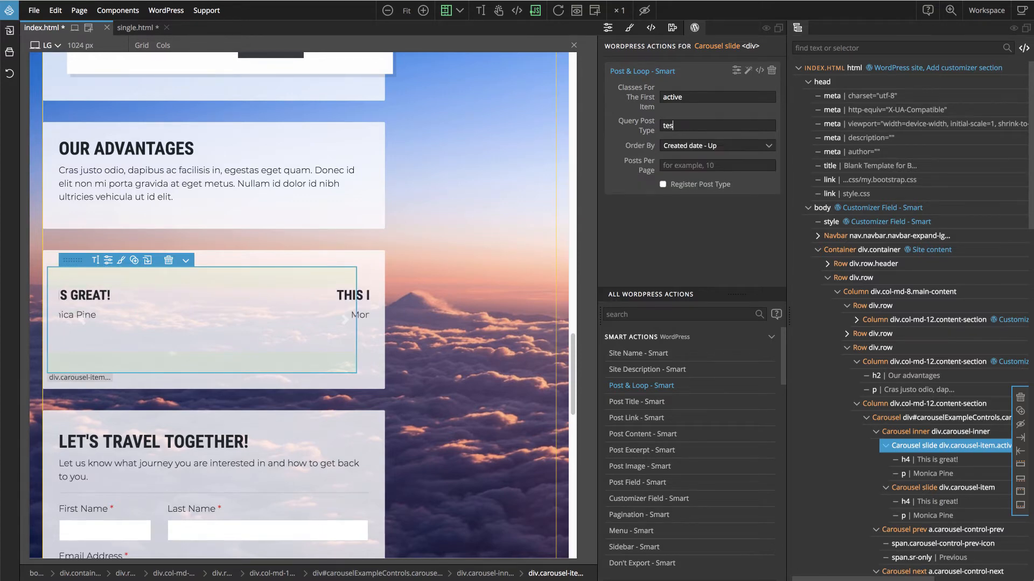
type("timonial")
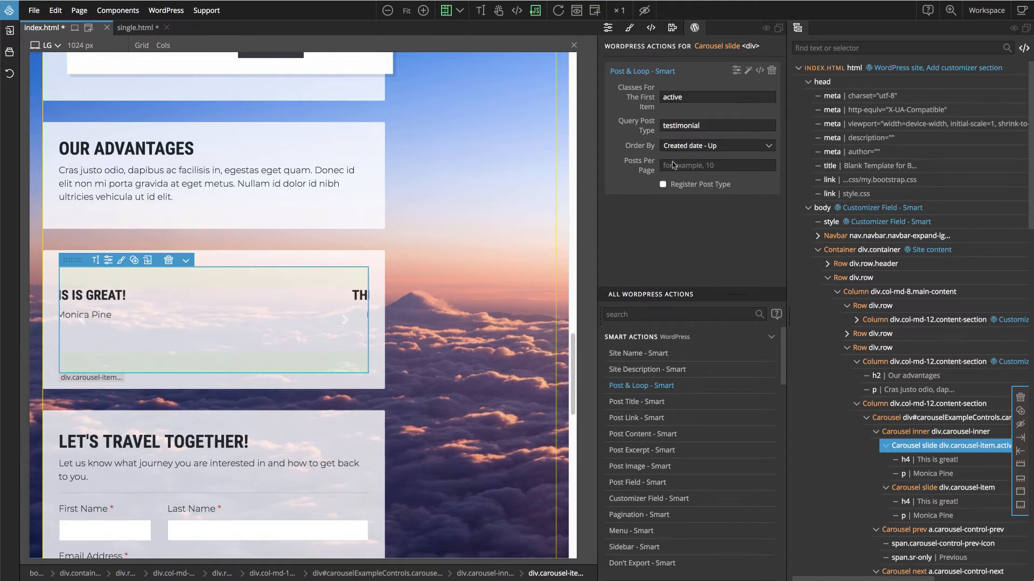
- Enable registration of the testimonial post type and set its name to "Testimonials"
left_click(663, 185)
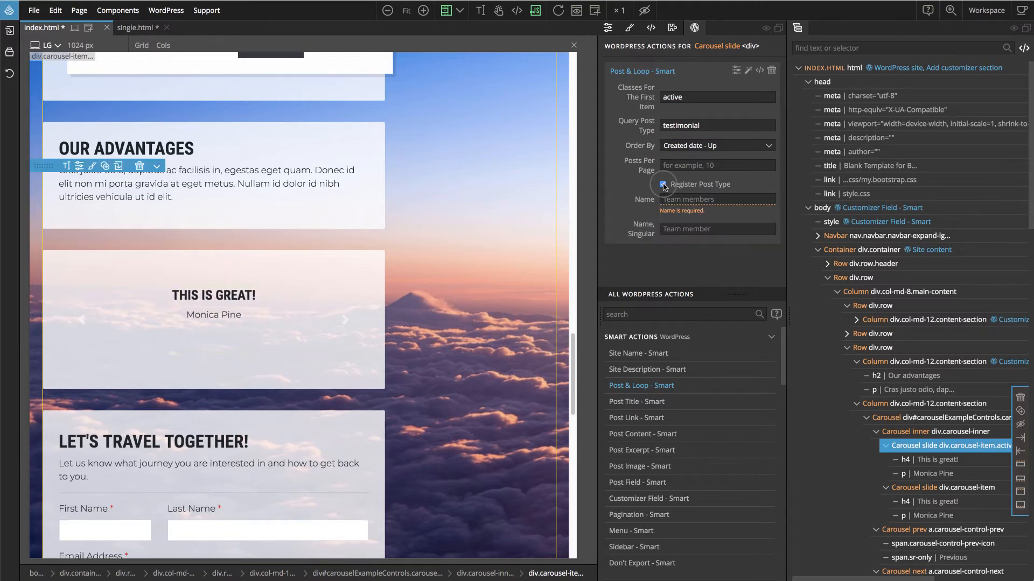
left_click(675, 197)
type("Test")
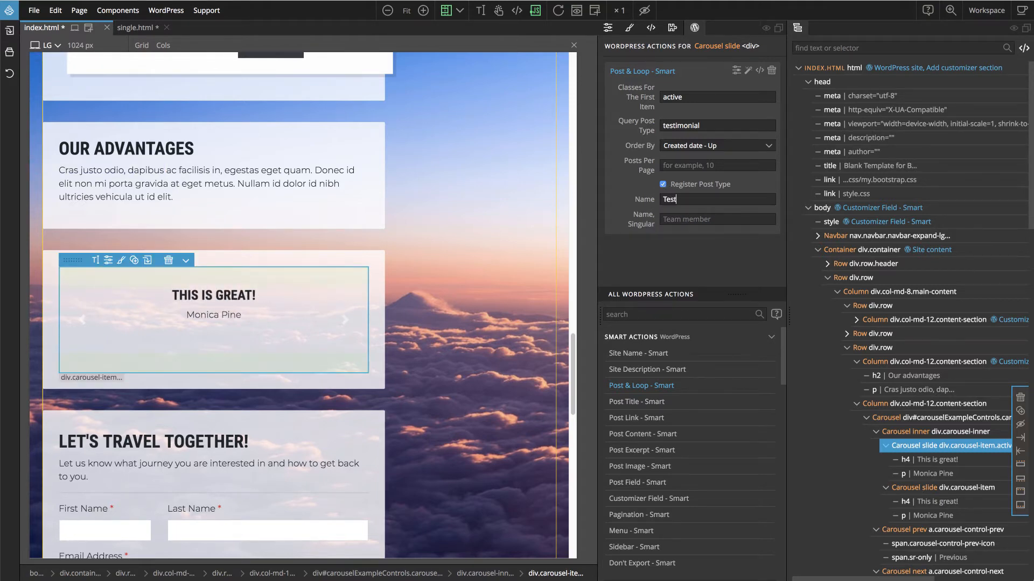
type("imonials")
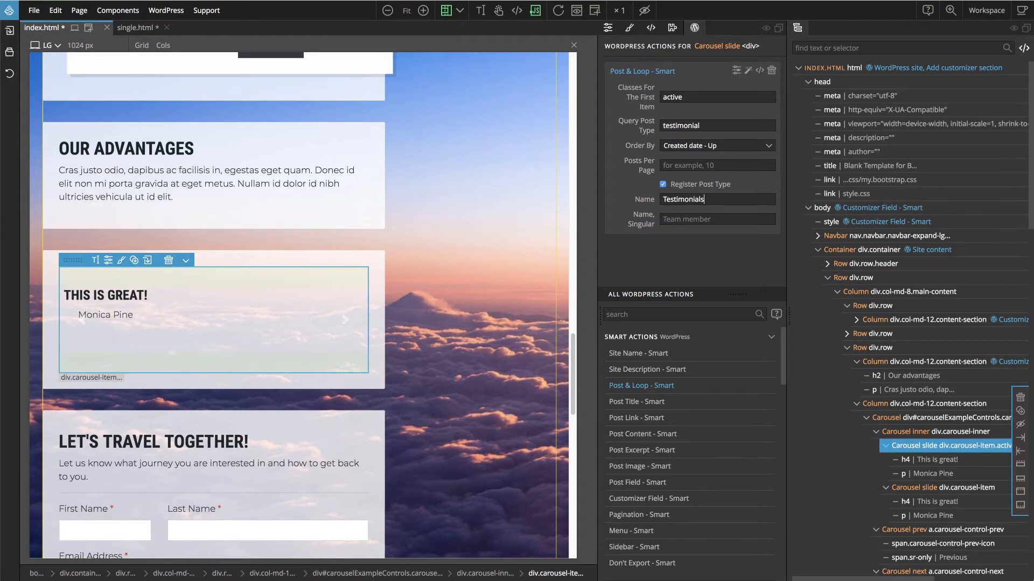
- Set the testimonial post type's singular name to "Testimonial"
key("Tab")
type("Te")
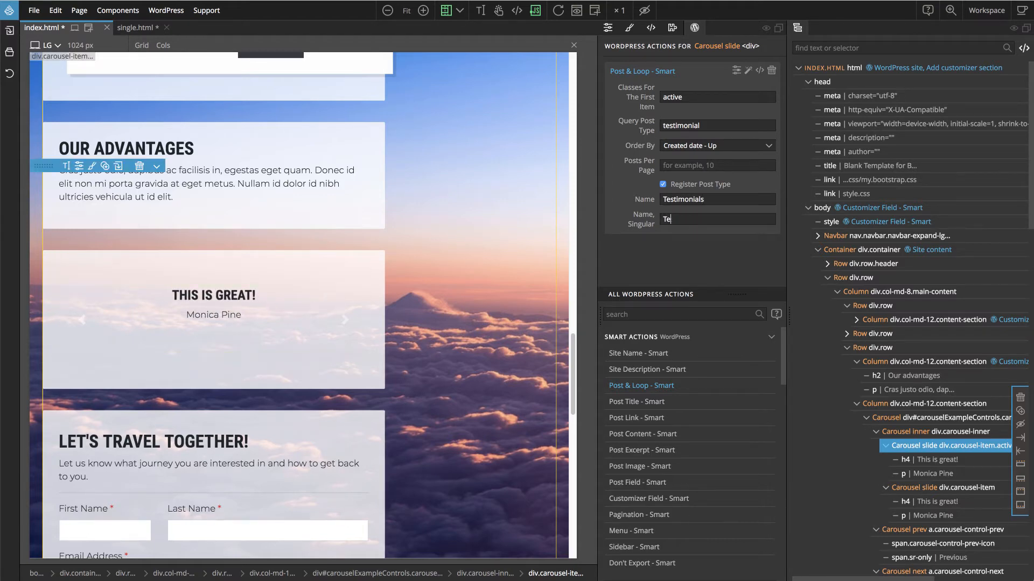
type("stimonial")
- Examine the PHP code generated for the carousel slide: the testimonial query, the post type registration and the slide markup inside the loop
left_click(759, 71)
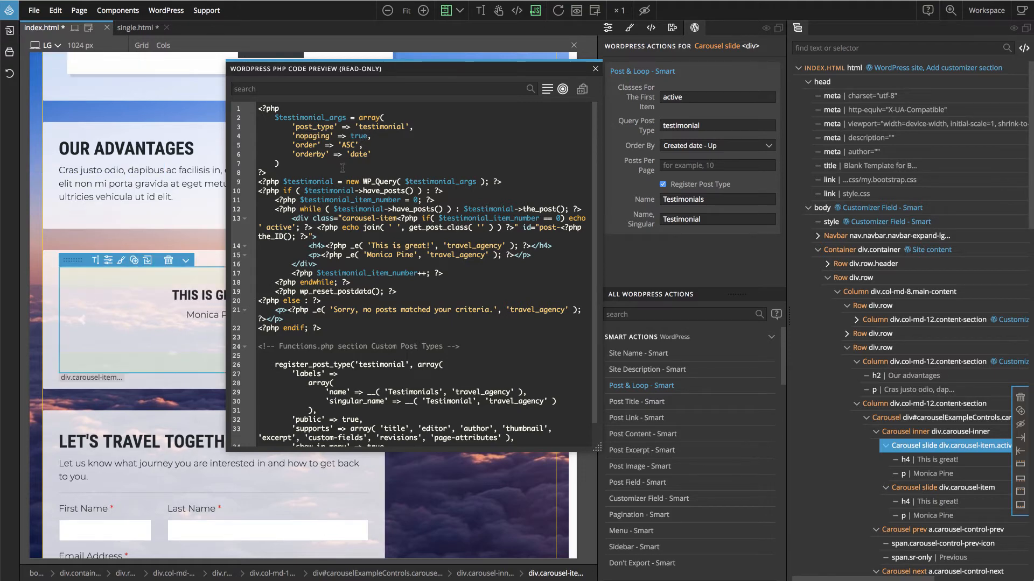
left_click_drag(284, 182, 418, 182)
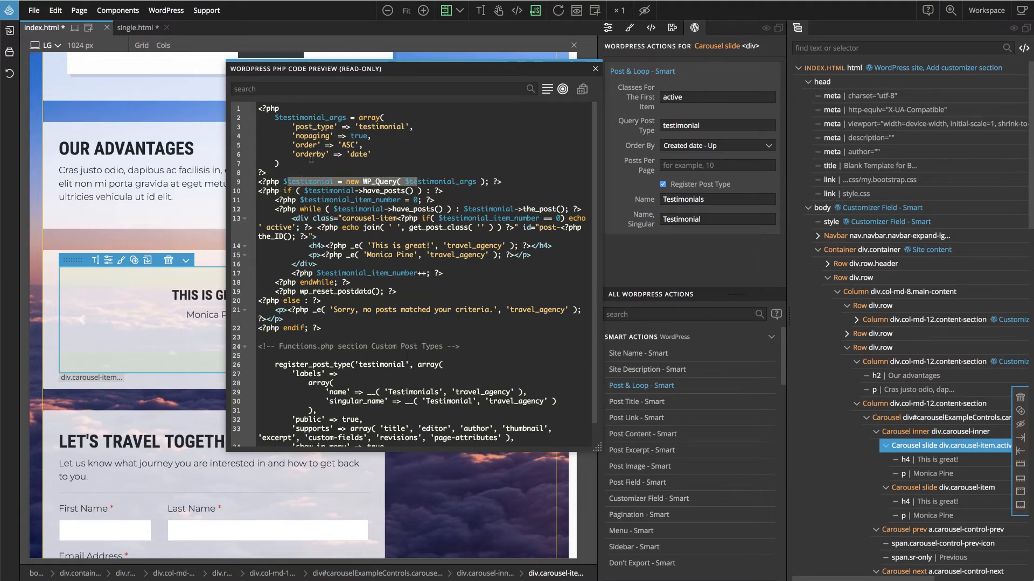
scroll(327, 160, "down", 2)
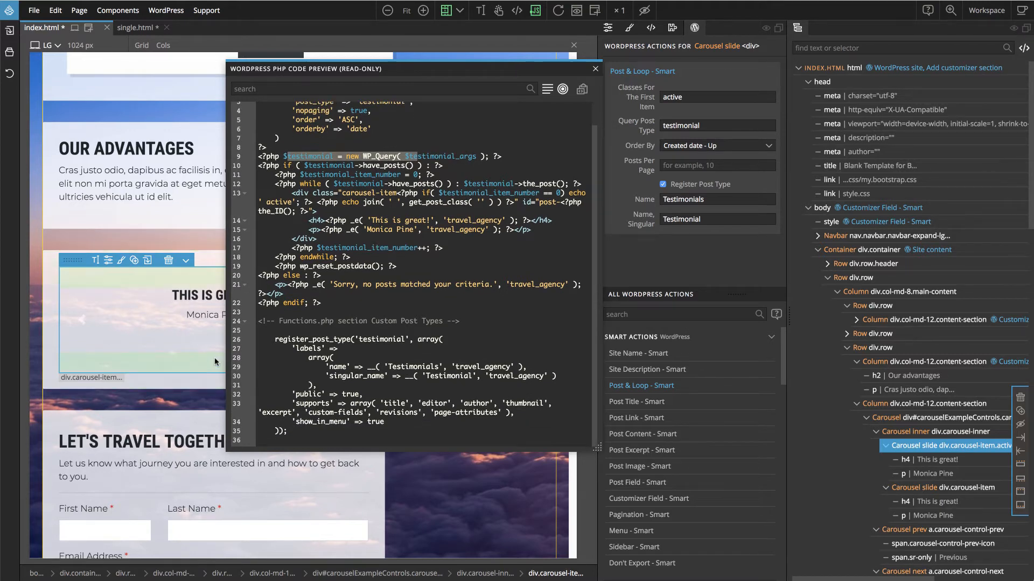
left_click_drag(275, 339, 307, 432)
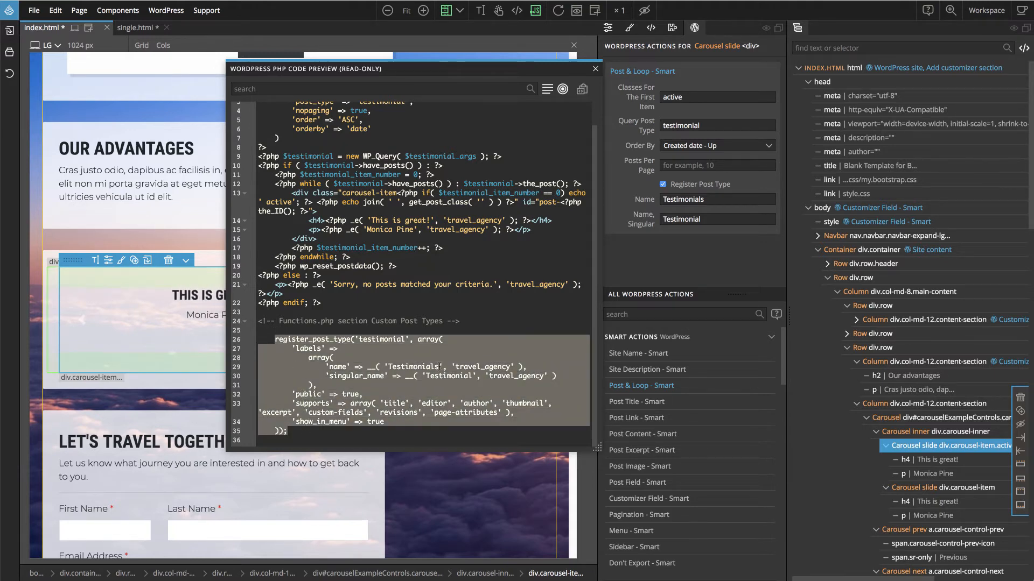
left_click(441, 384)
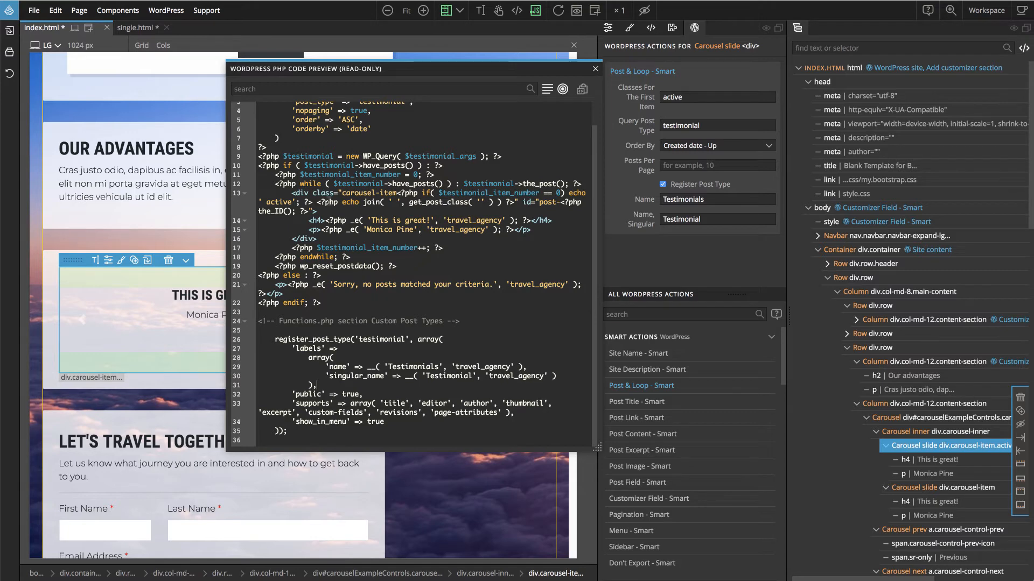
left_click_drag(305, 212, 549, 245)
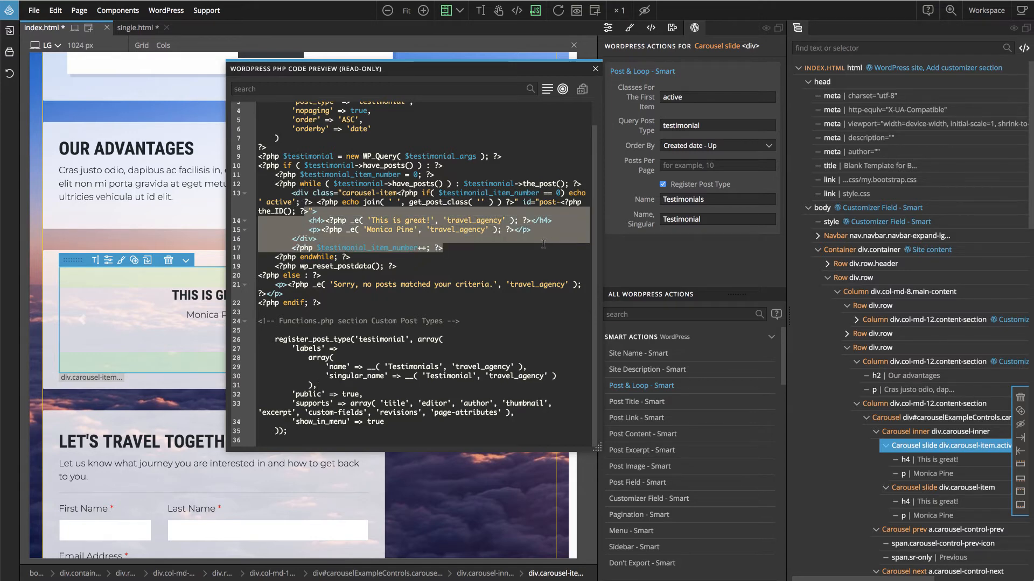
left_click(596, 69)
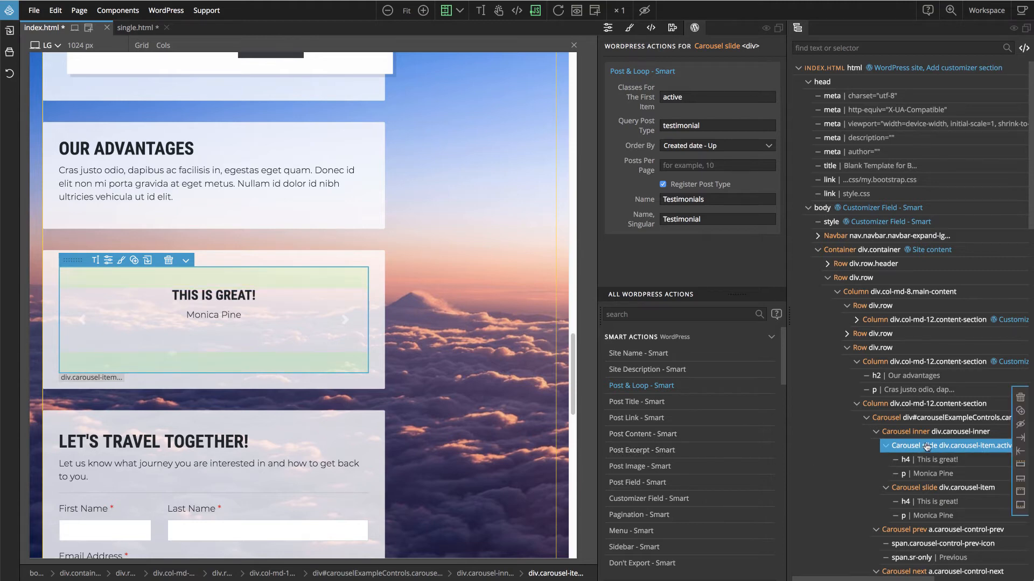
- Add the Post Content - Smart action to the active carousel slide and check its output in the PHP code preview
left_click(635, 434)
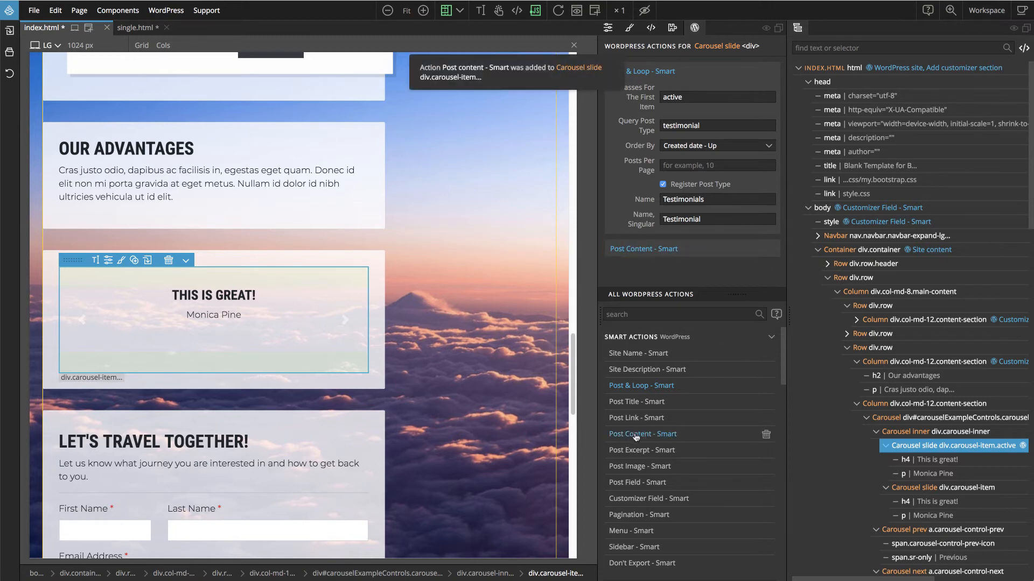
mouse_move(706, 187)
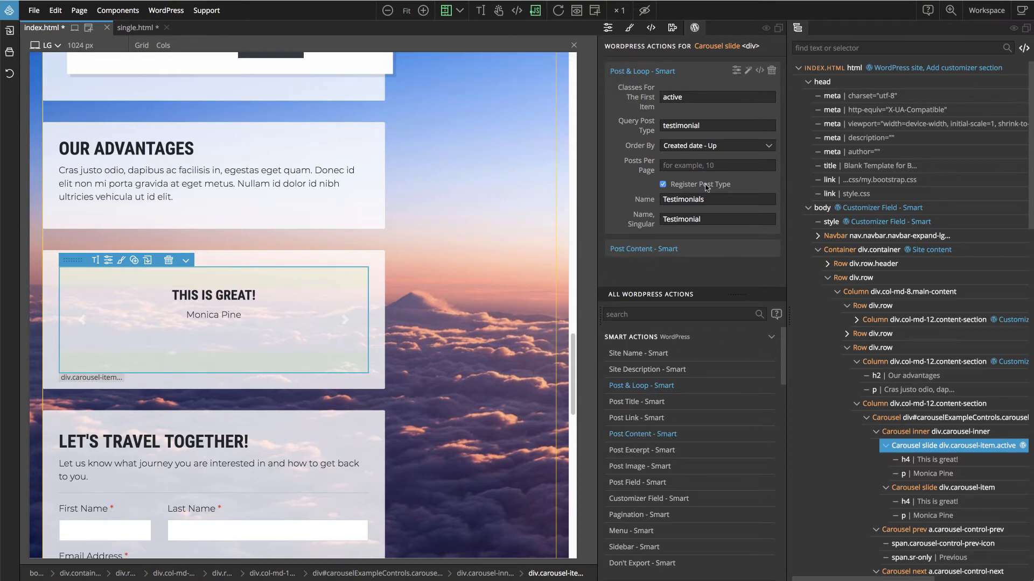
left_click(760, 71)
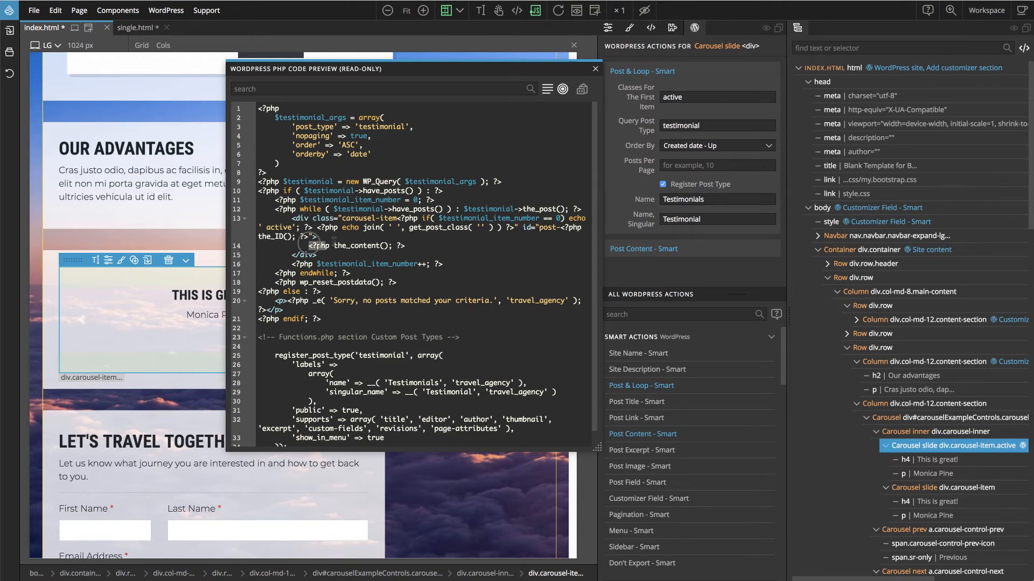
left_click_drag(308, 245, 408, 242)
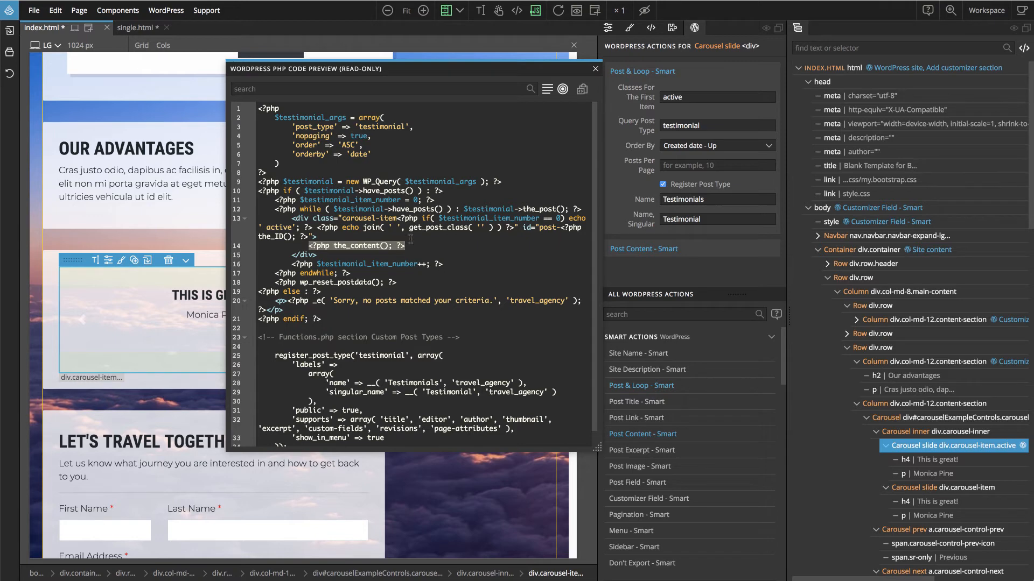
left_click(595, 70)
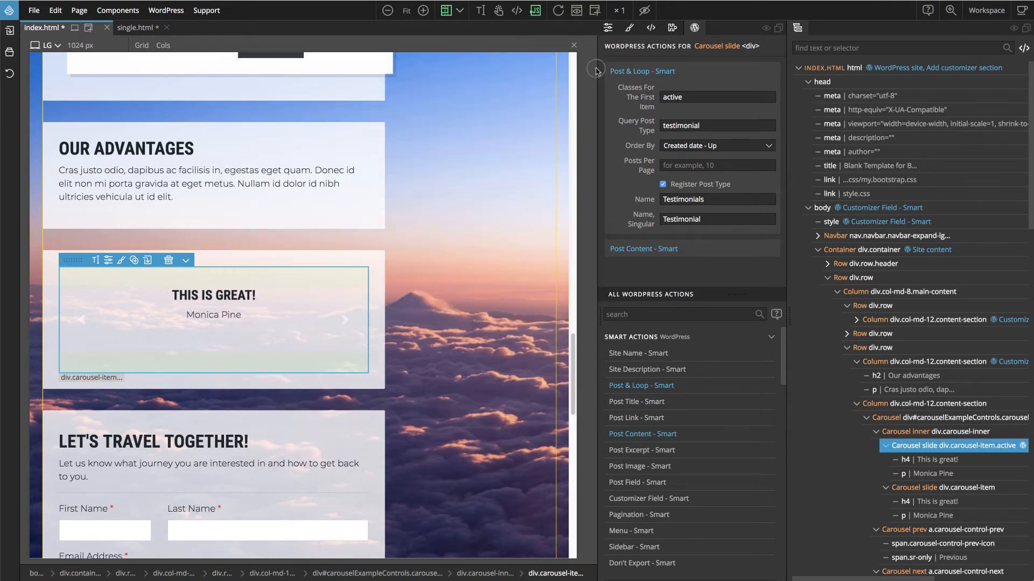
- Exclude the second carousel slide from the theme with the Don't Export - Smart action
left_click(921, 488)
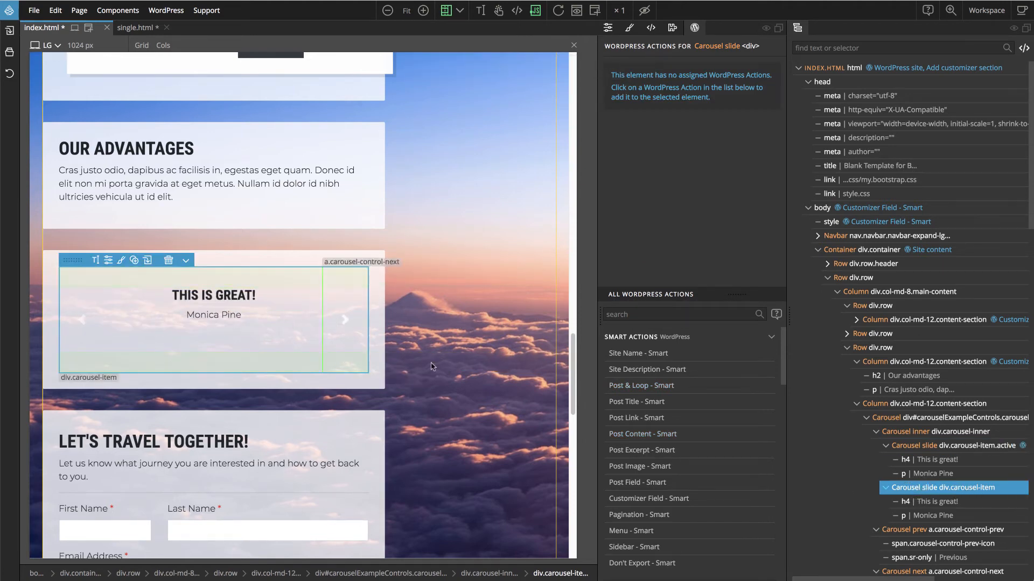
mouse_move(935, 491)
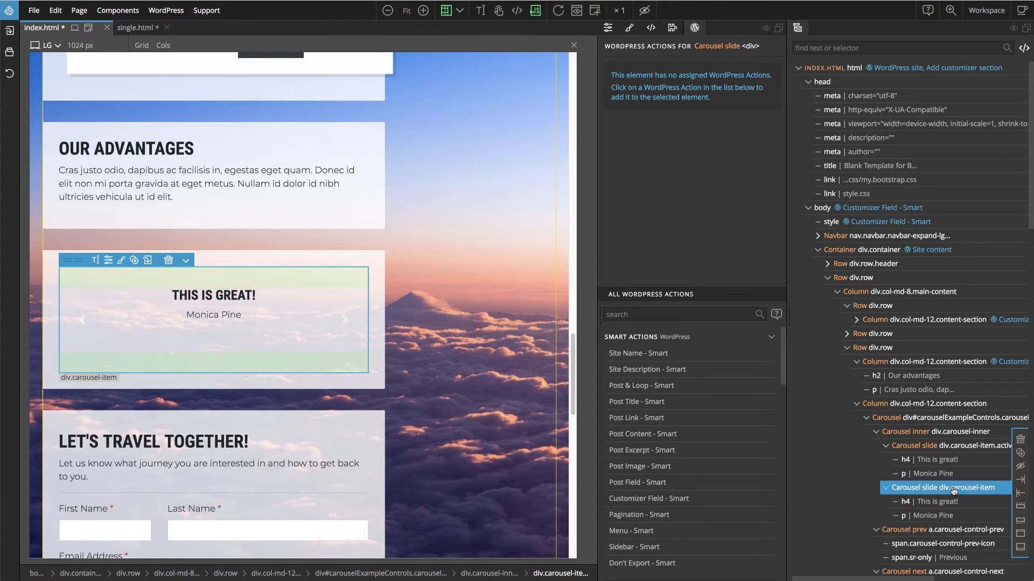
left_click(644, 563)
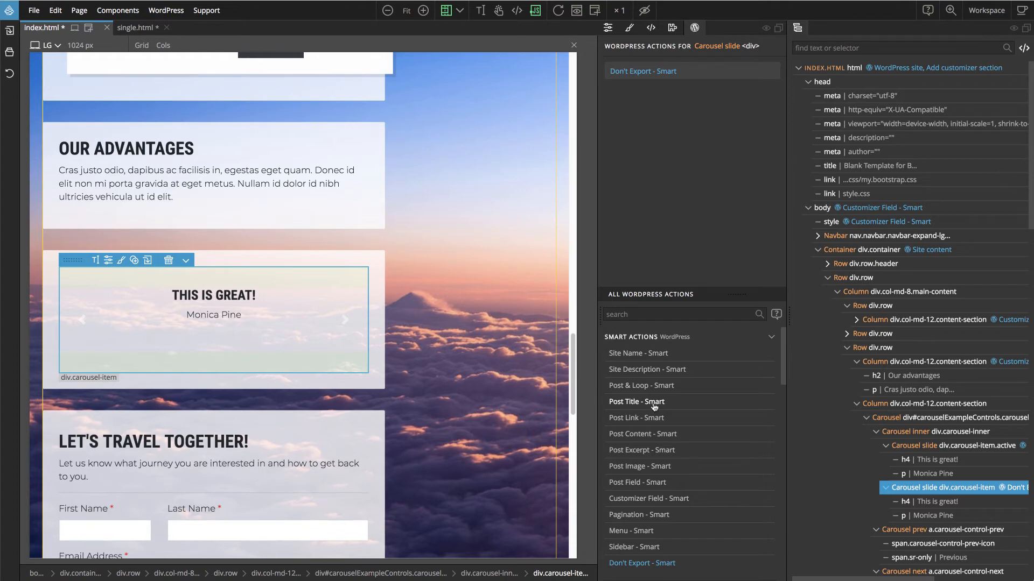
- Export the WordPress theme and reload the site's admin page in Chrome
left_click(163, 11)
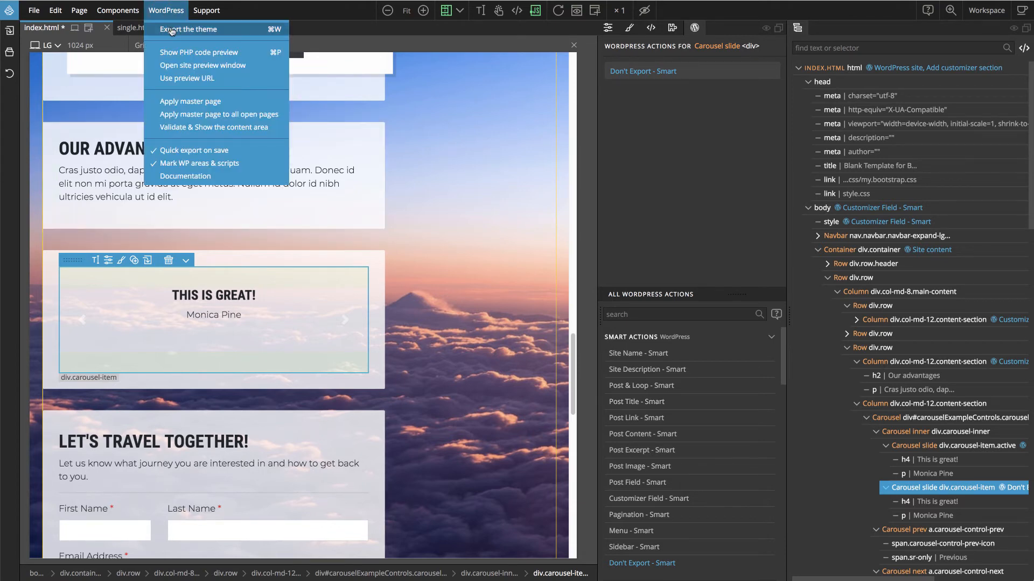
left_click(171, 30)
key("super+Tab")
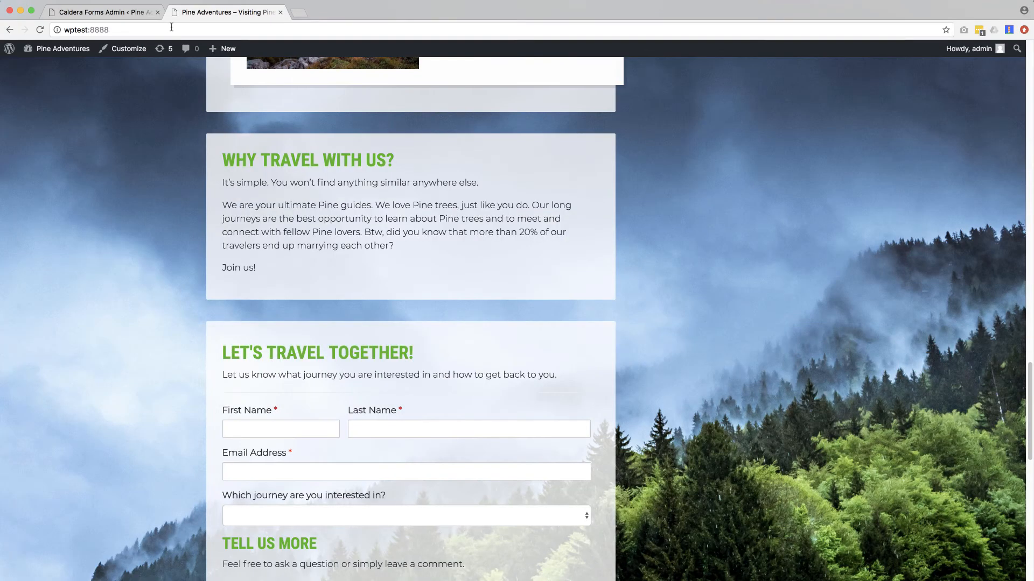
mouse_move(46, 50)
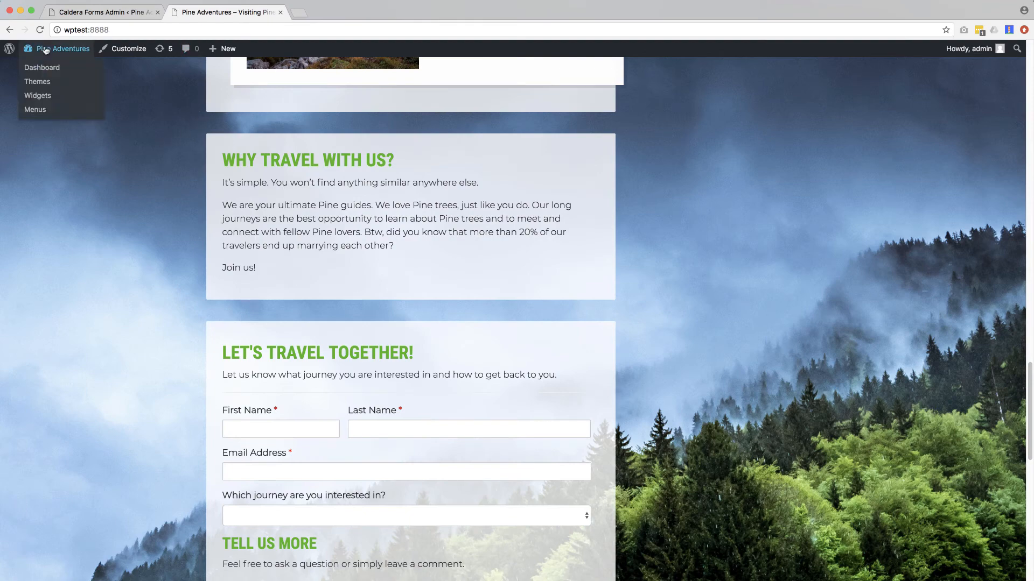
left_click(70, 12)
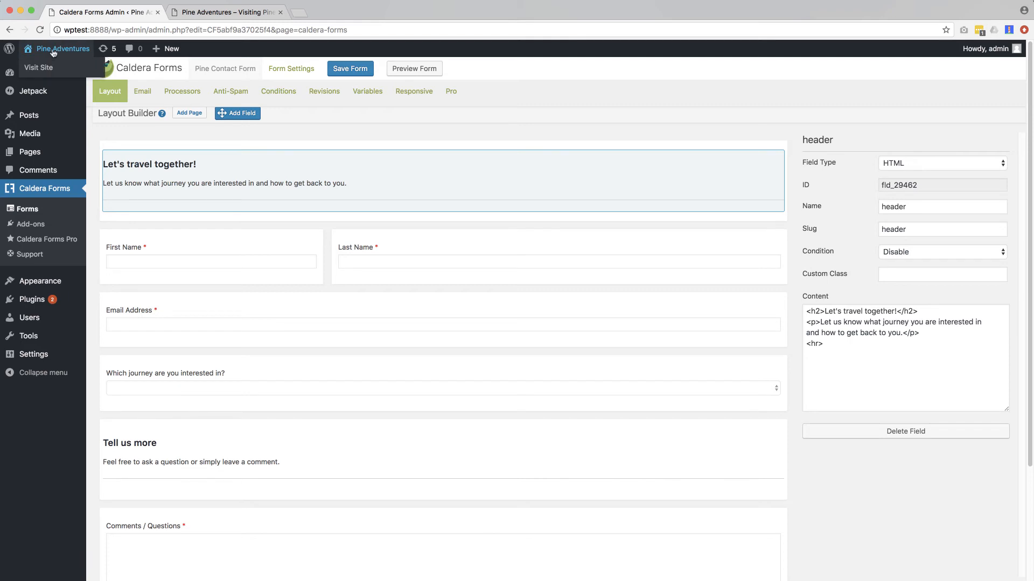
left_click(41, 30)
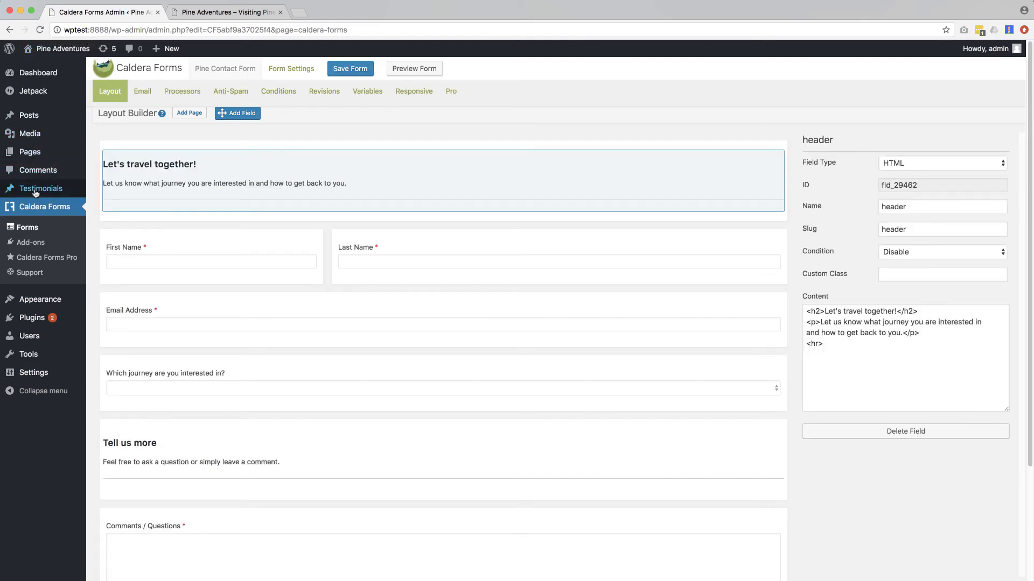
- Open Testimonial 3 from the Testimonials list in its editor and review the heading and the author line
mouse_move(35, 193)
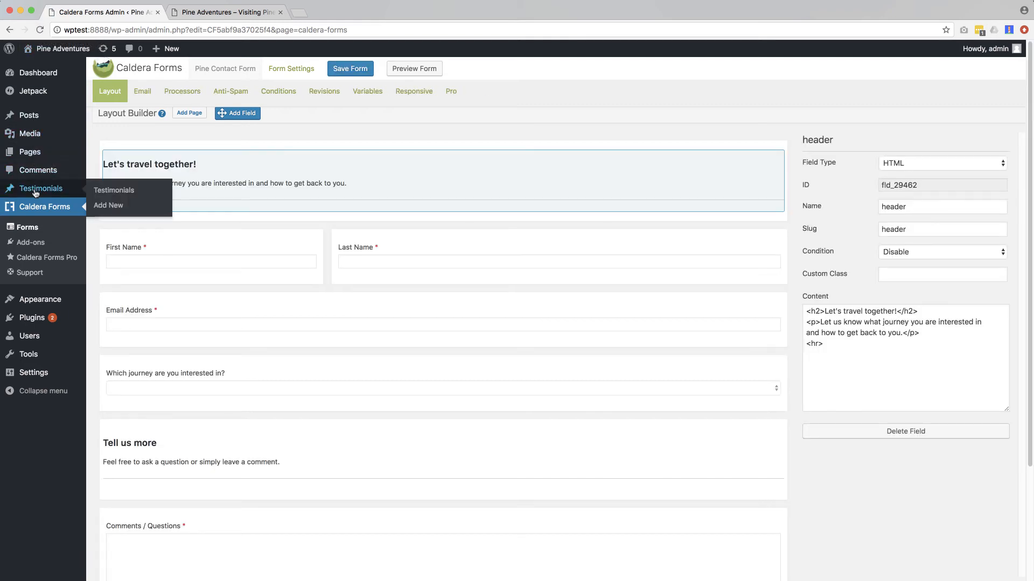
left_click(121, 190)
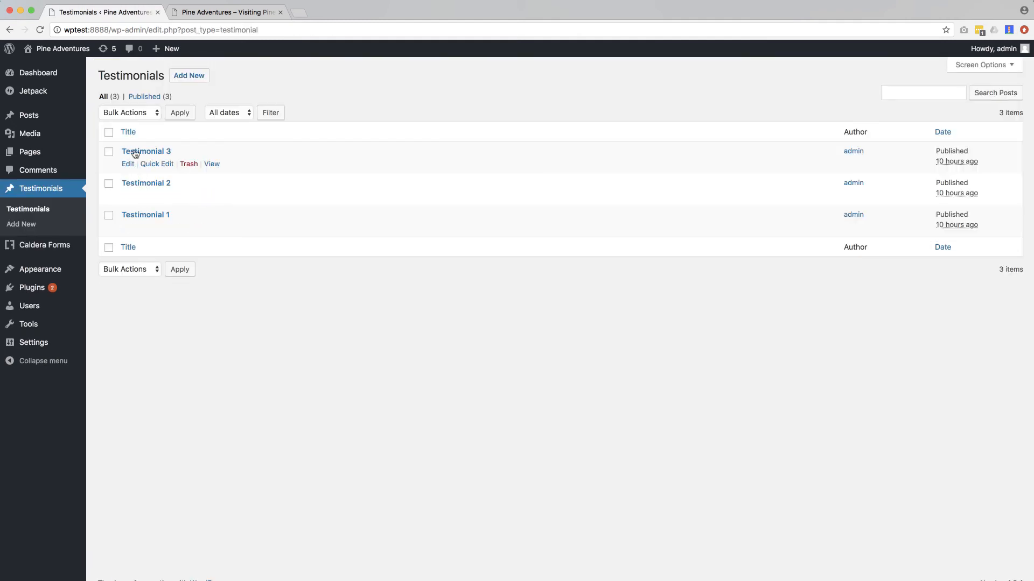
left_click(129, 164)
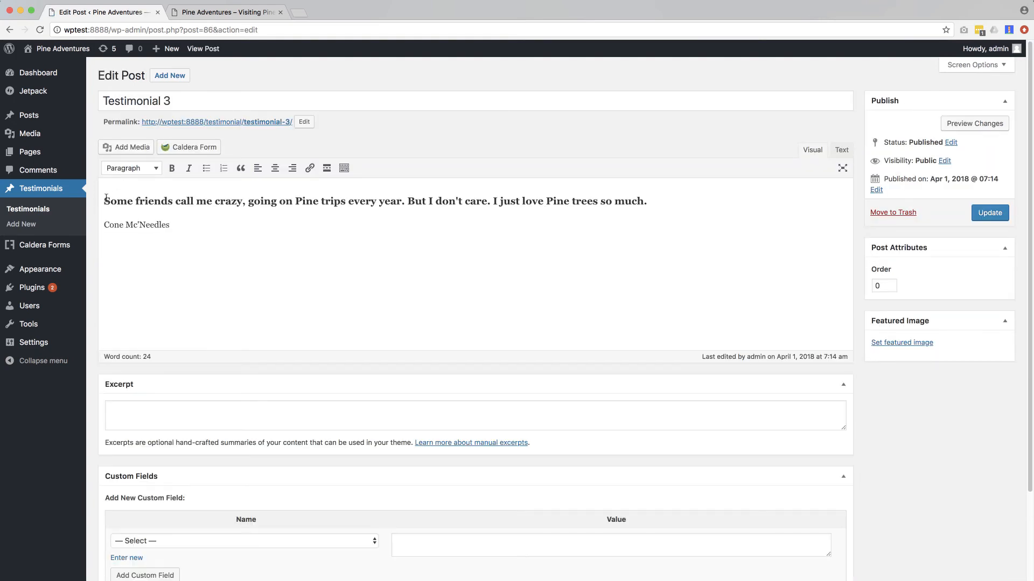
left_click(449, 203)
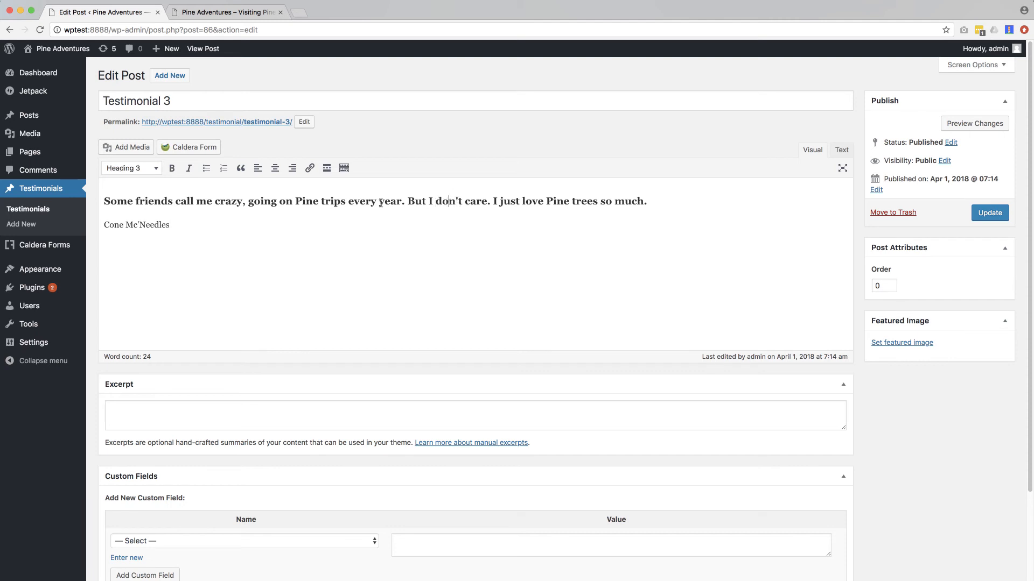
left_click(124, 225)
- Reload the Pine Adventures front page and advance the testimonial carousel through its slides
left_click(213, 11)
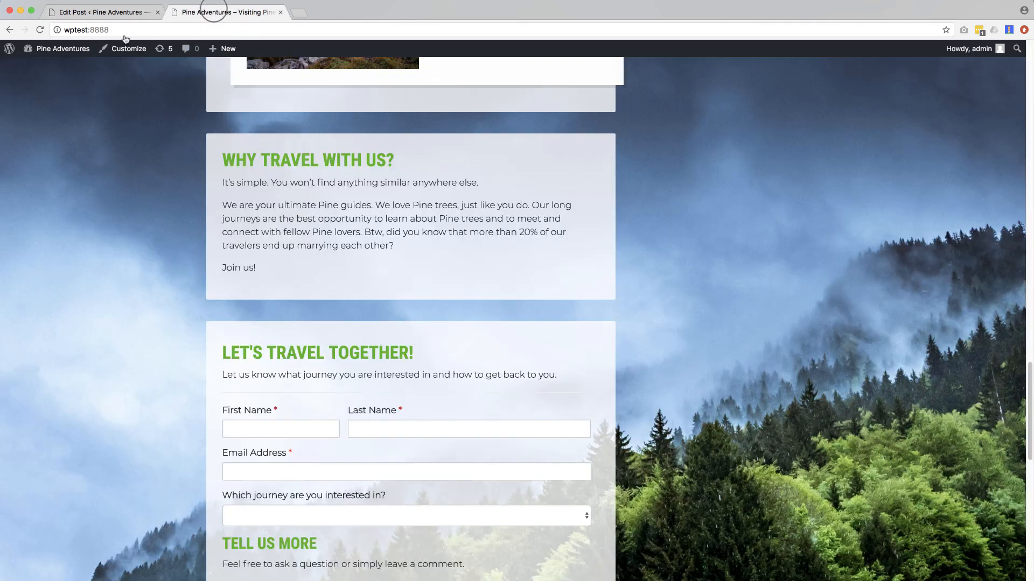
left_click(40, 29)
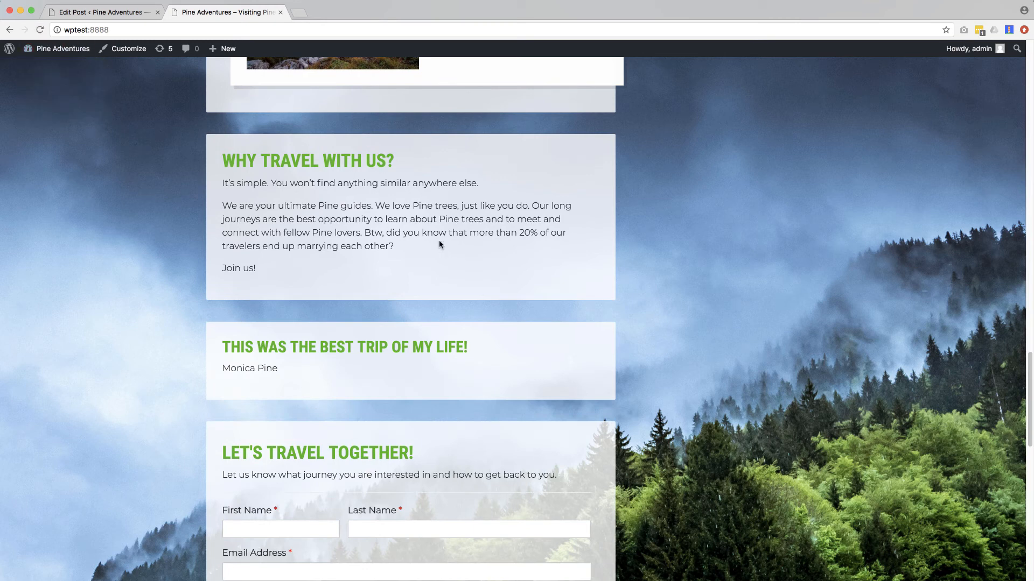
left_click(571, 366)
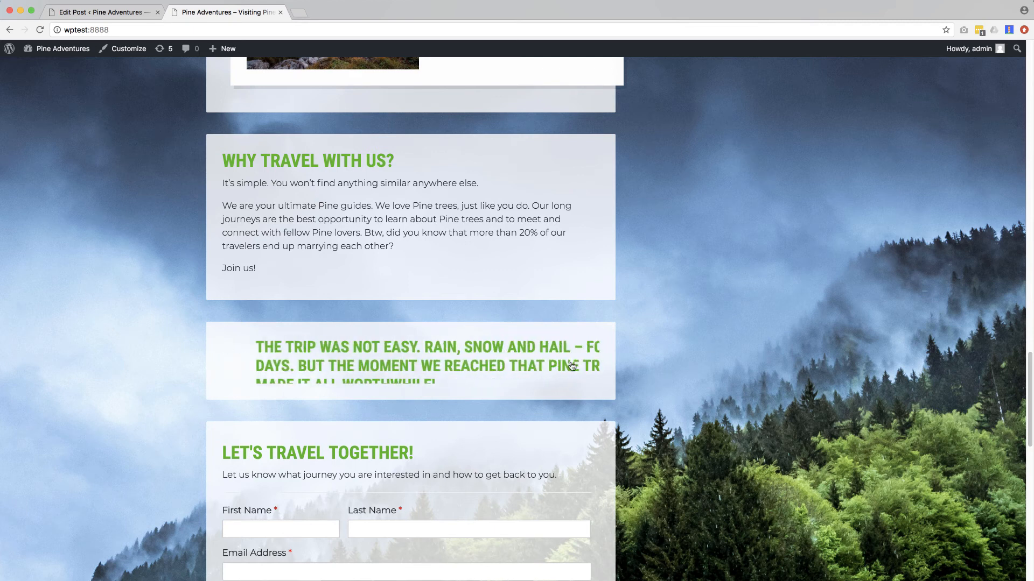
left_click(574, 383)
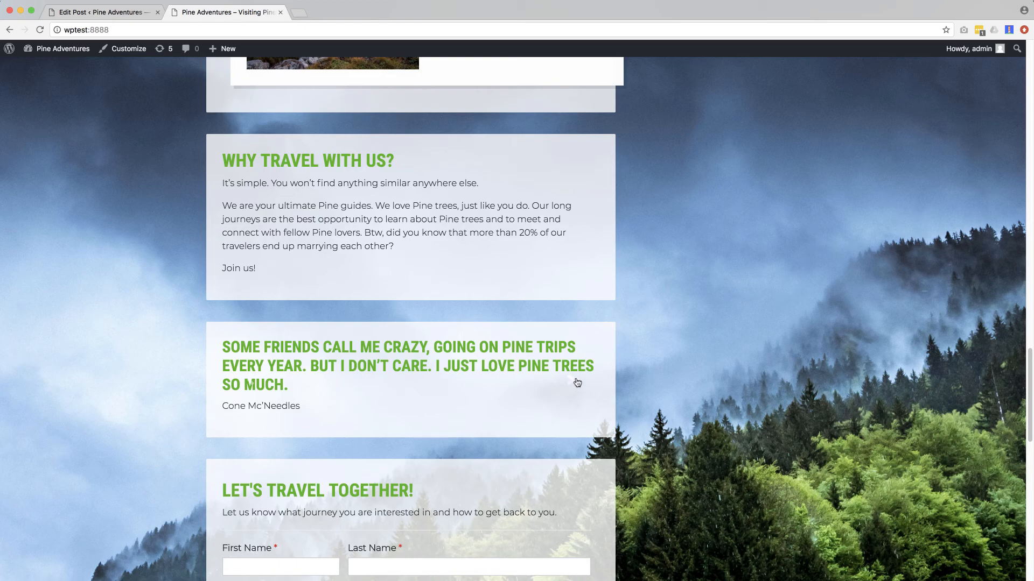
- Switch to Pinegrow, save the open pages and return to the site in Chrome
key("super+Tab")
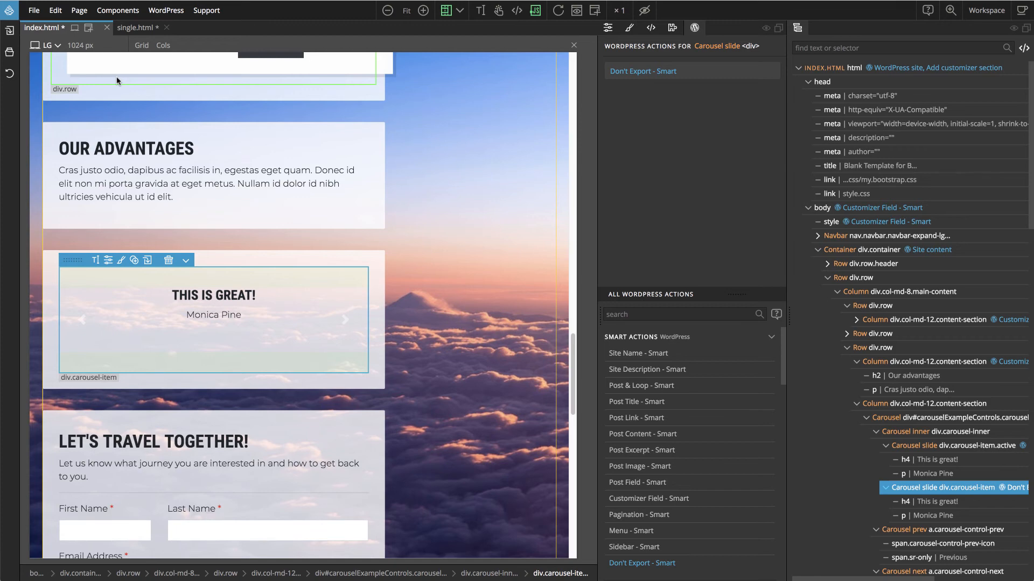
key("ctrl+s")
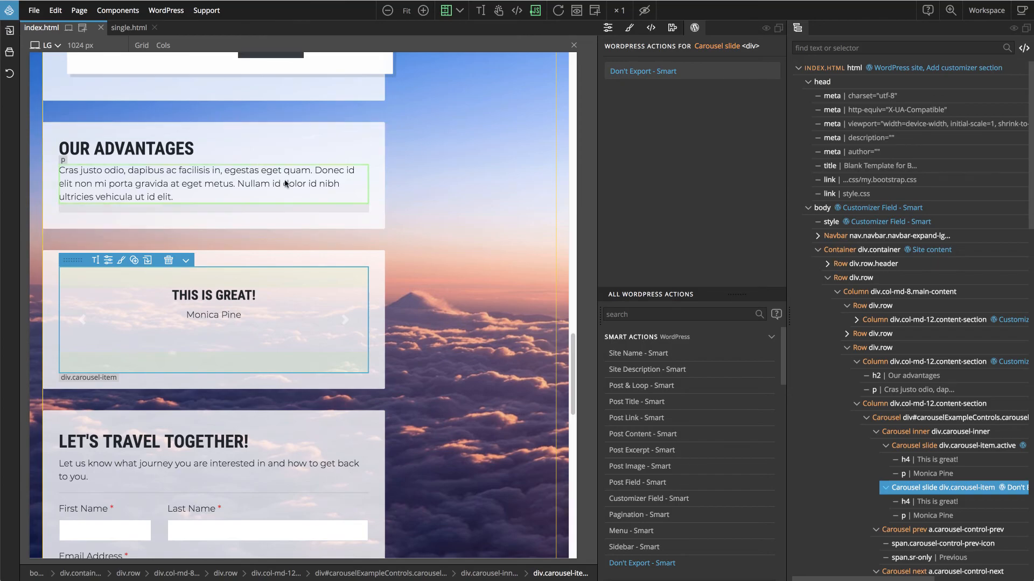
key("super+Tab")
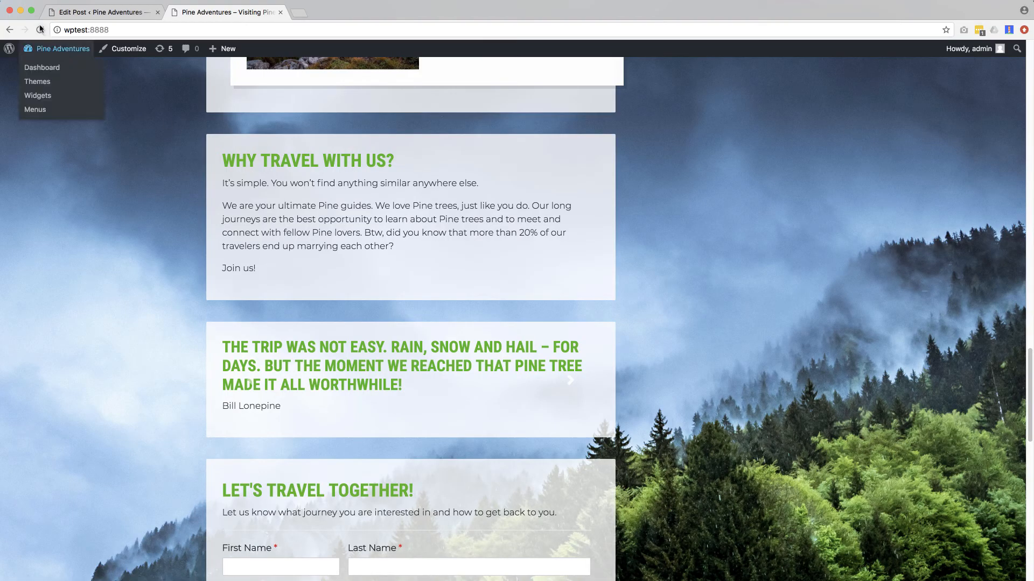
- Refresh the front page and check the carousel's updated styling by advancing two slides
left_click(39, 28)
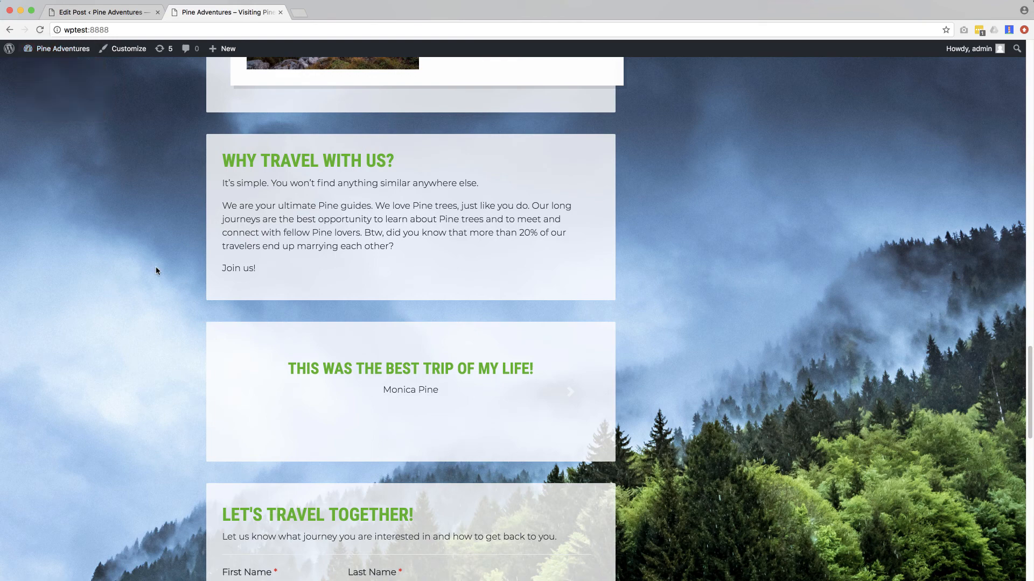
left_click(572, 393)
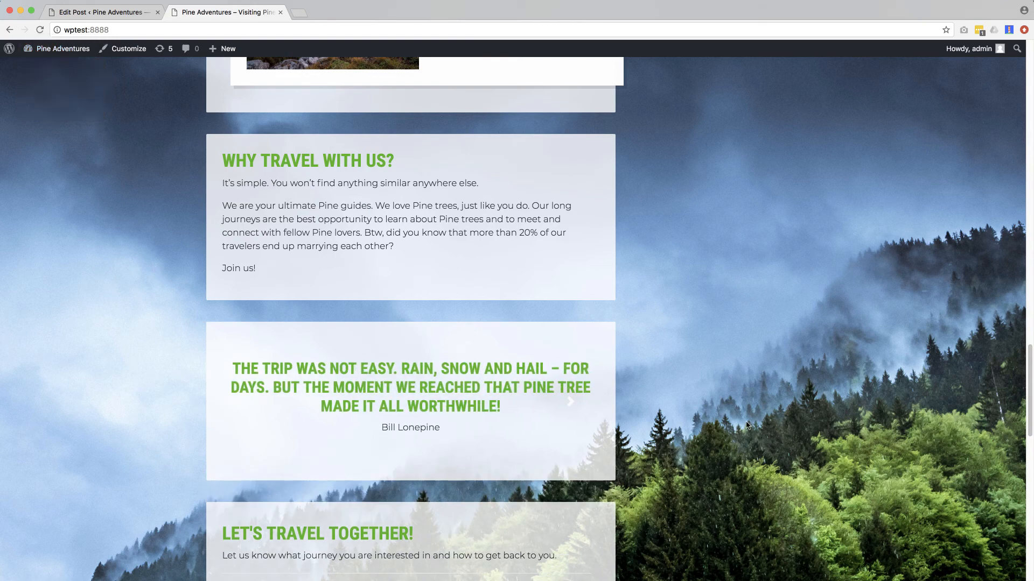
left_click(571, 402)
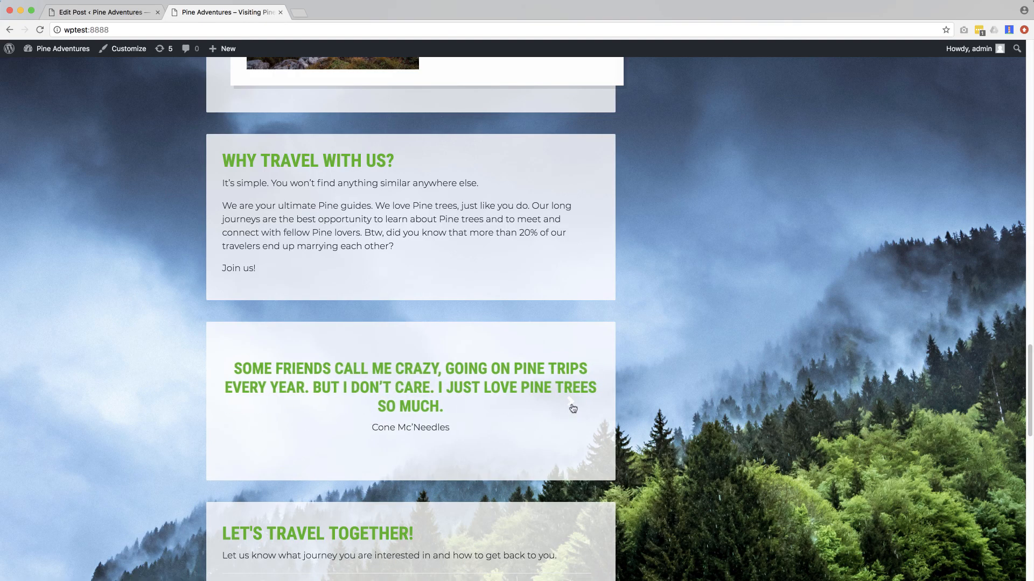
- Advance the testimonial carousel one slide, then switch to Pinegrow and select the active carousel slide to review its WordPress actions
left_click(570, 403)
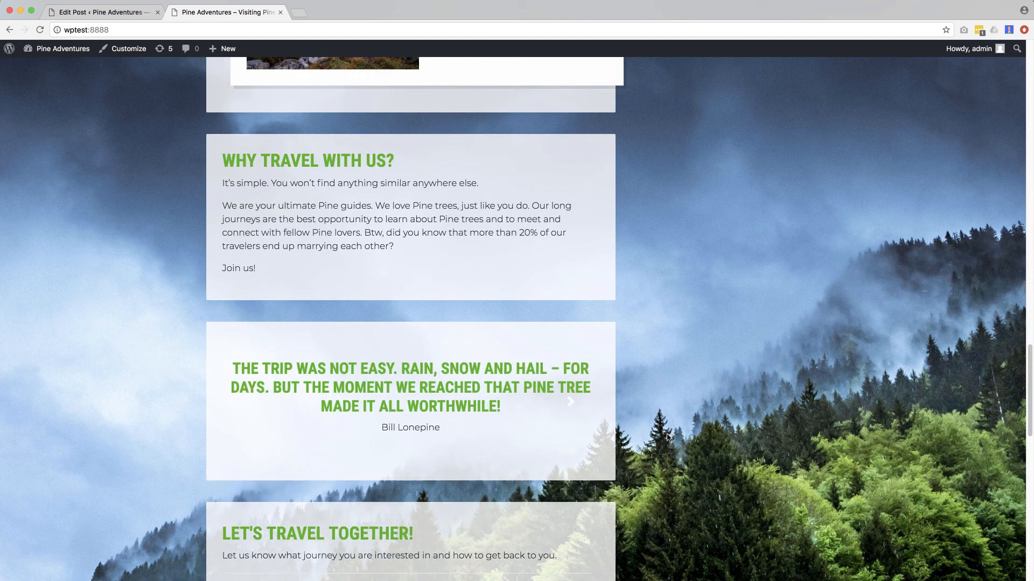
key("super+Tab")
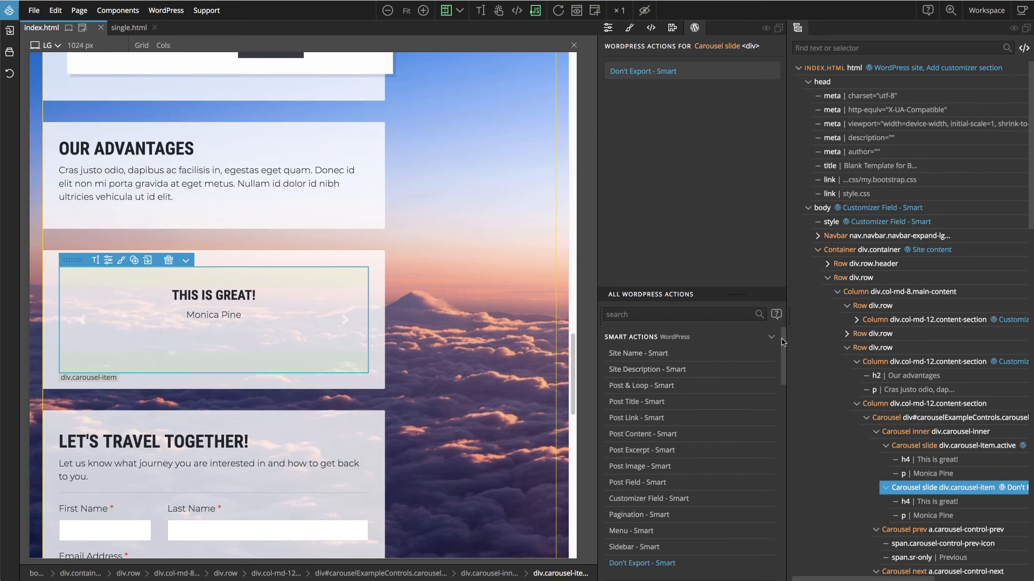
scroll(629, 344, "down", 1)
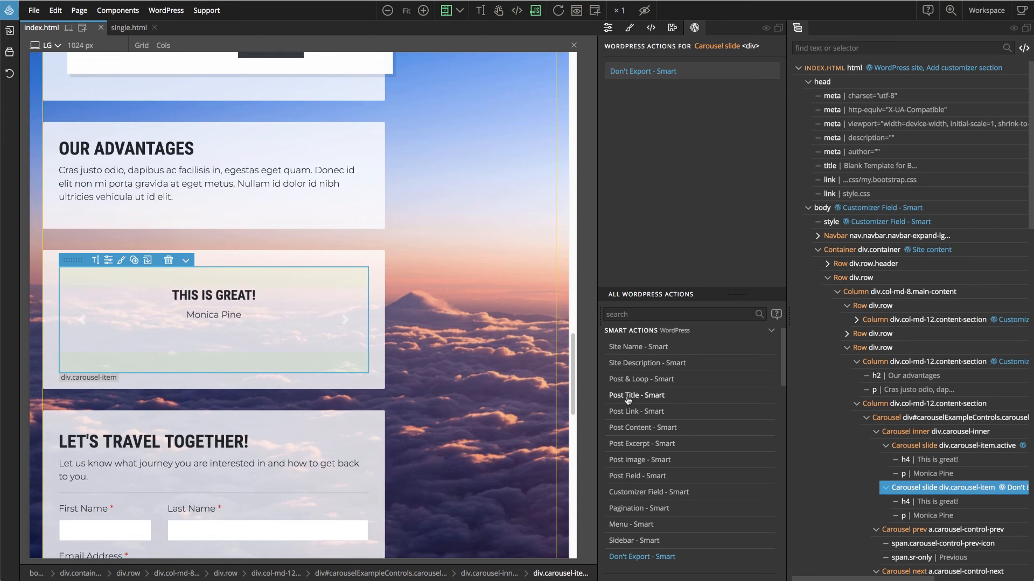
left_click(948, 446)
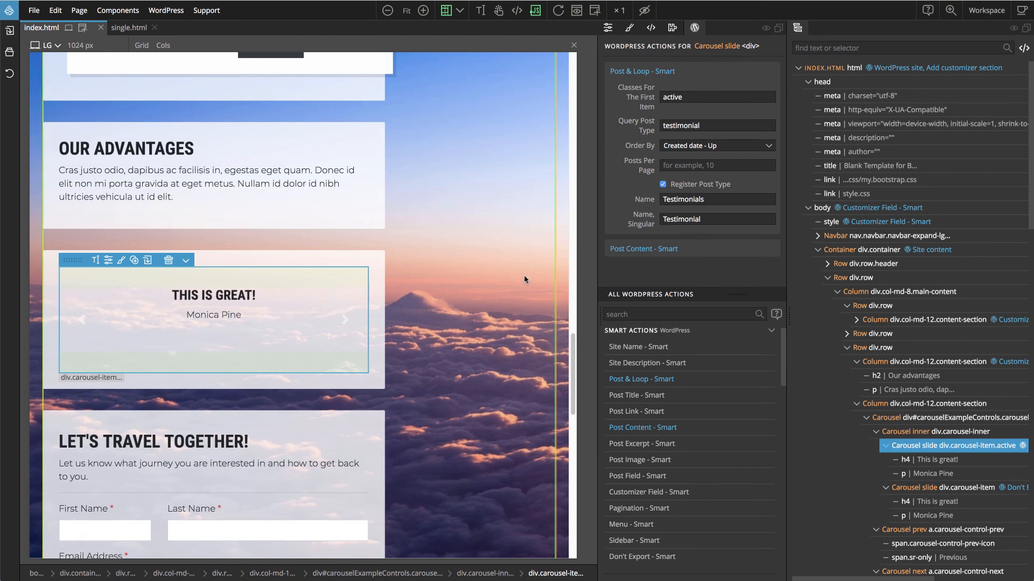
- Return to the site in Chrome and review the whole front page from the header through the carousel and contact form to the footer
key("super+Tab")
key("super+Tab")
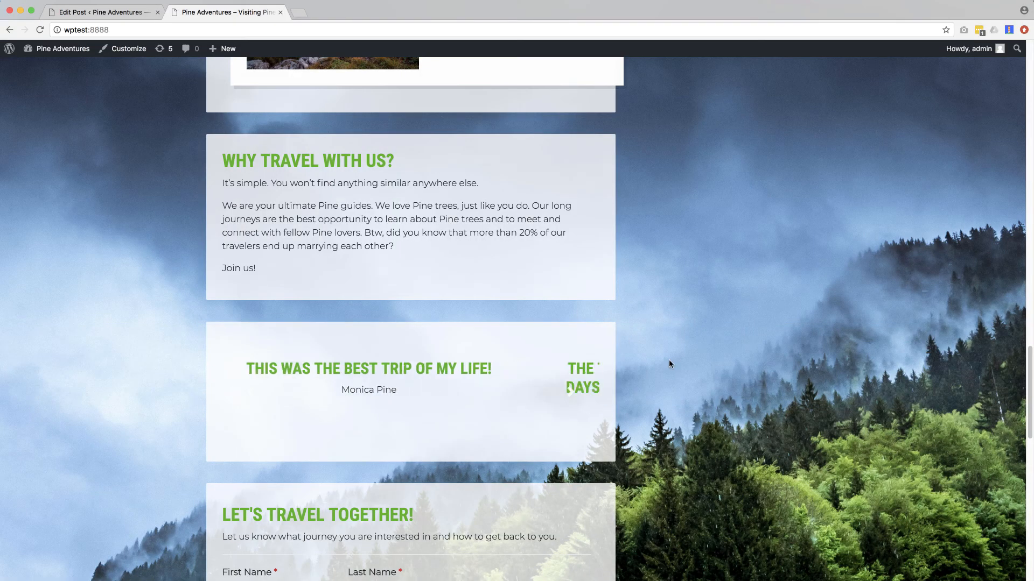
scroll(714, 388, "up", 10)
scroll(714, 388, "up", 10)
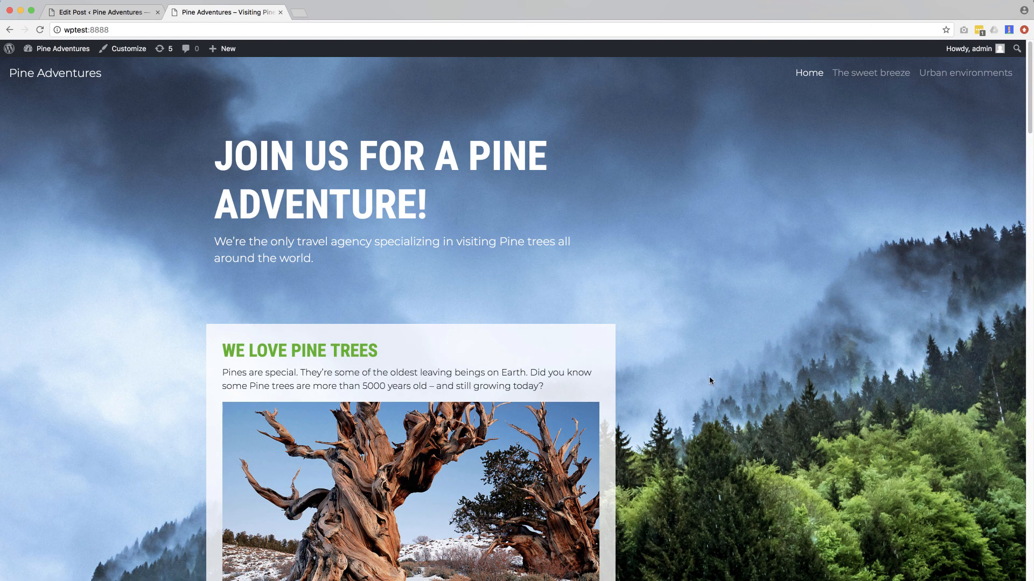
scroll(709, 381, "down", 10)
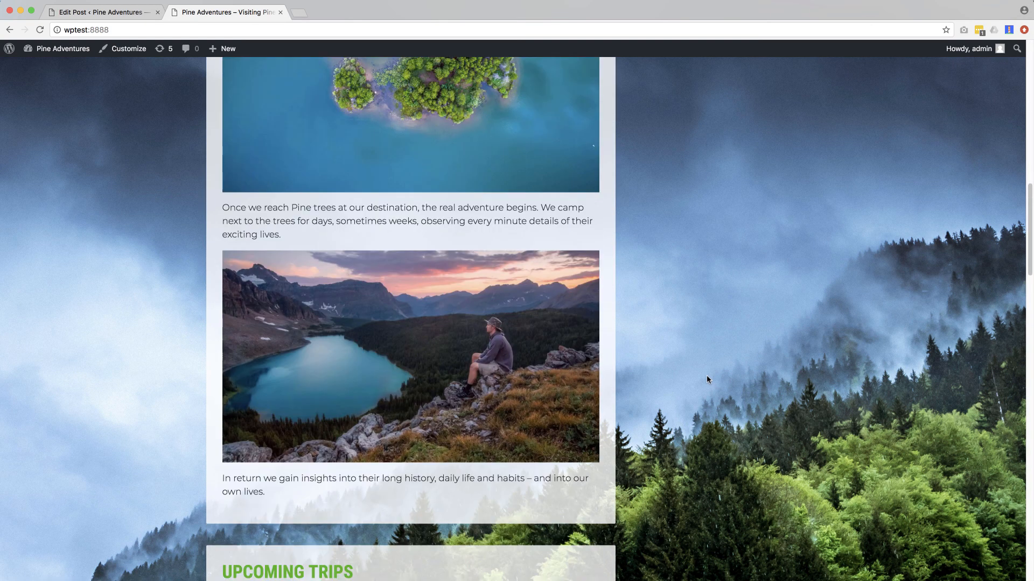
scroll(706, 379, "down", 10)
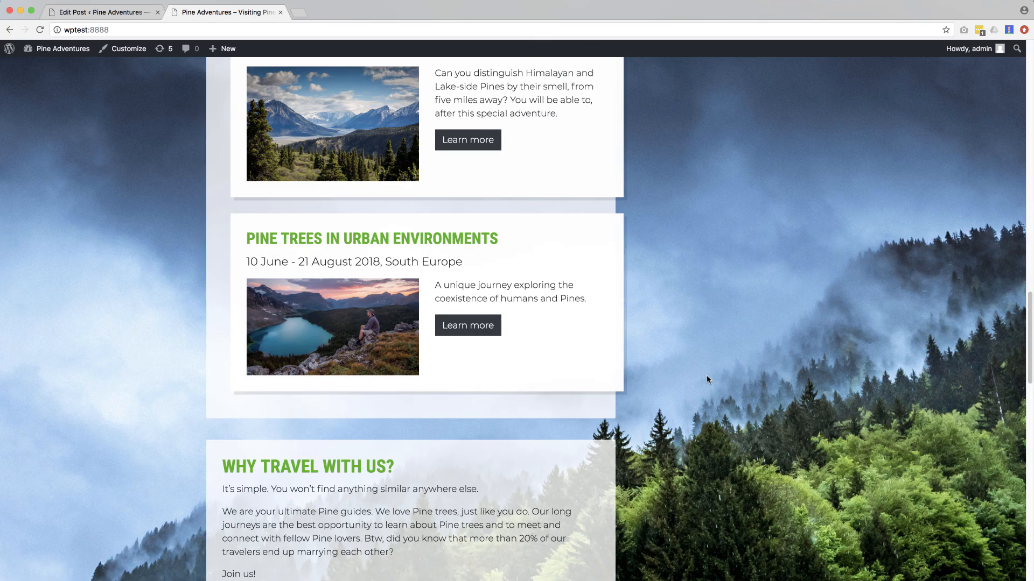
scroll(707, 380, "down", 5)
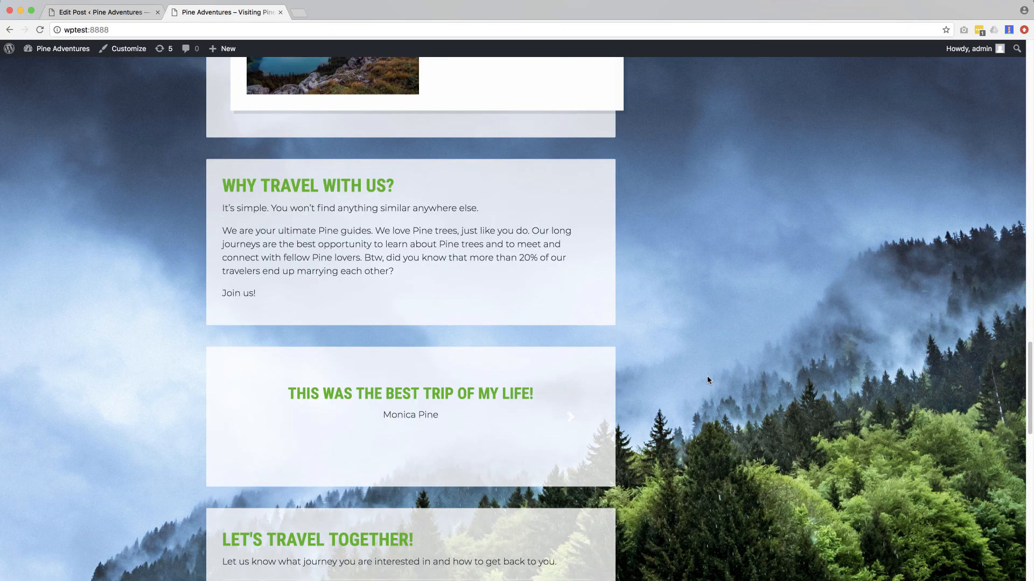
scroll(707, 380, "down", 3)
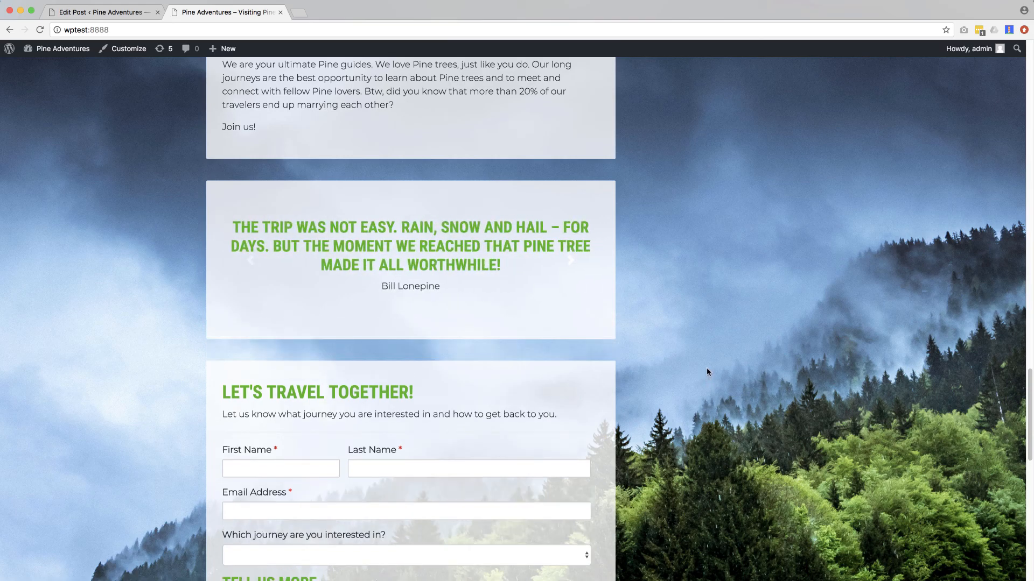
scroll(702, 369, "down", 5)
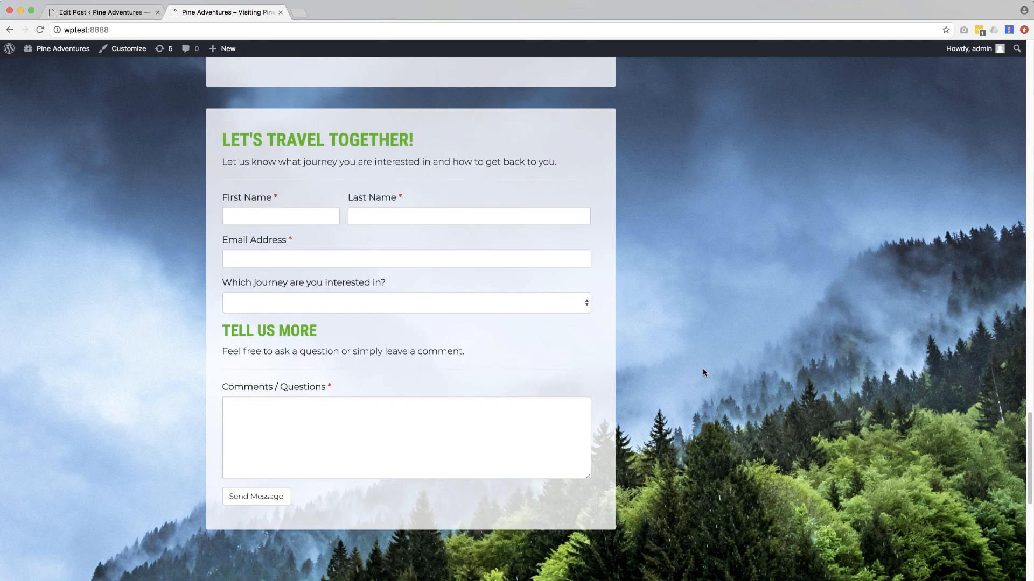
scroll(703, 371, "down", 4)
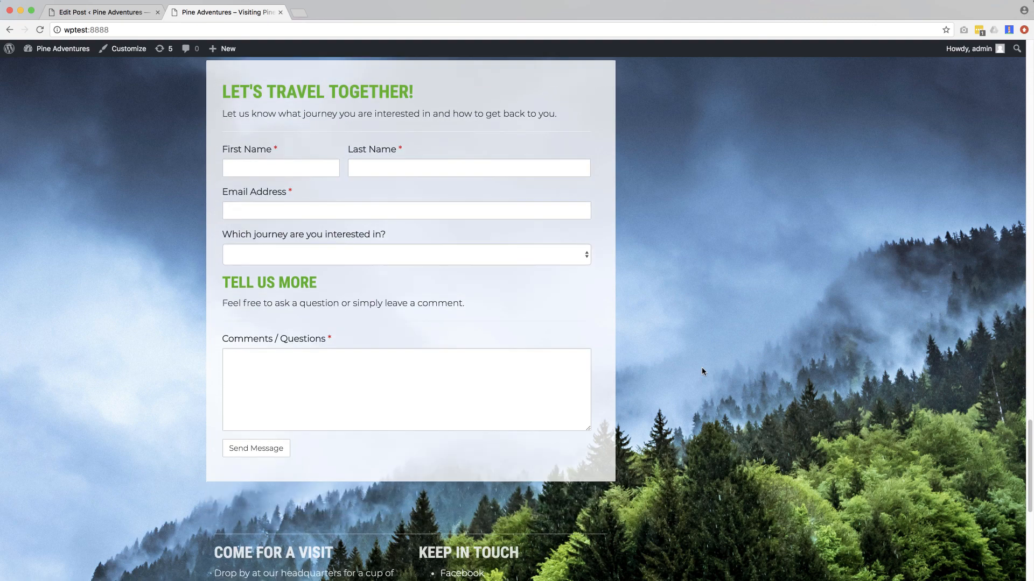
scroll(702, 372, "down", 5)
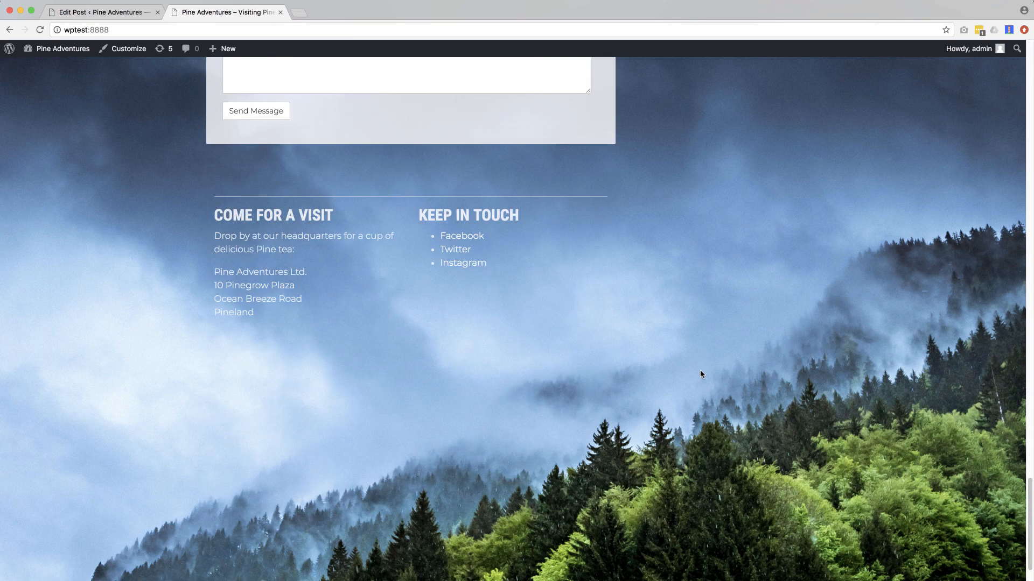